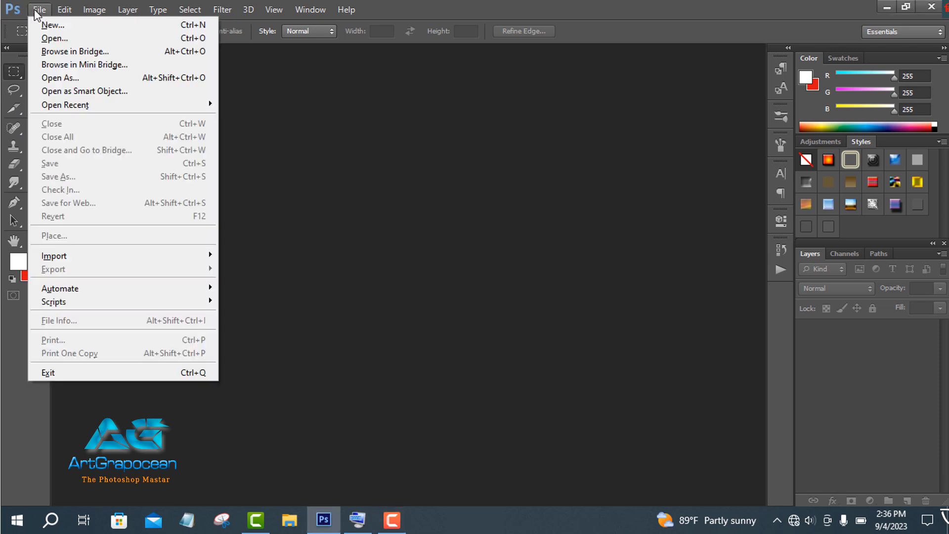
Create a 1080 x 1080 pixel, 300 ppi document with a white background and add a near-black Solid Color fill layer
left_click(42, 22)
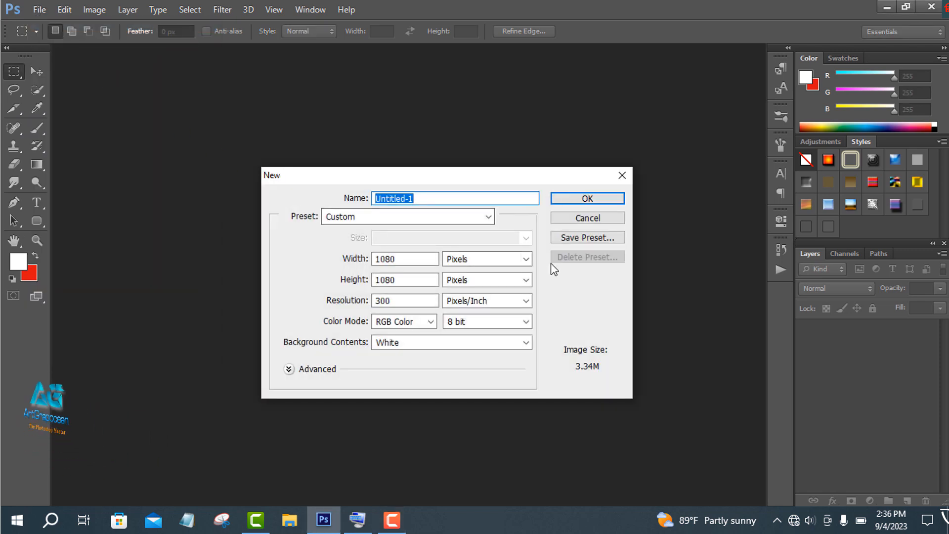
left_click(597, 200)
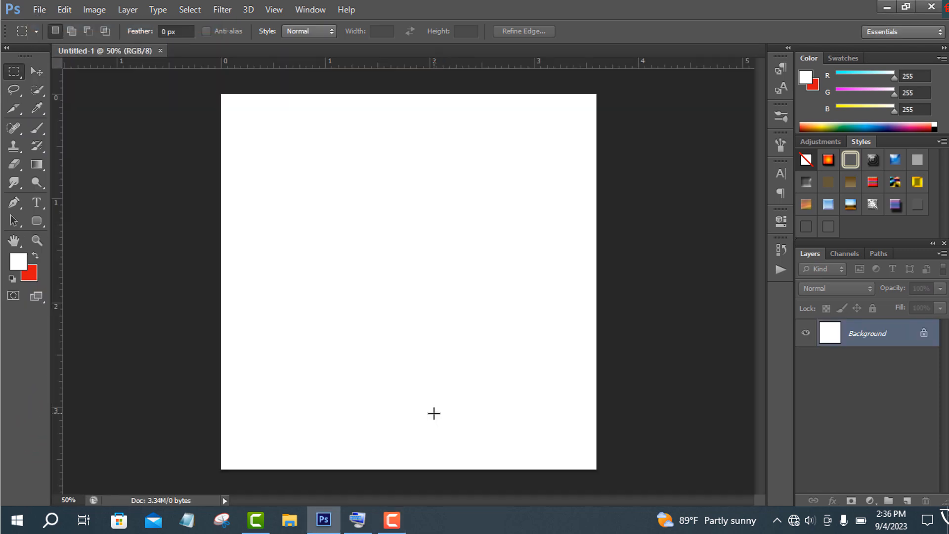
left_click(869, 500)
left_click(822, 198)
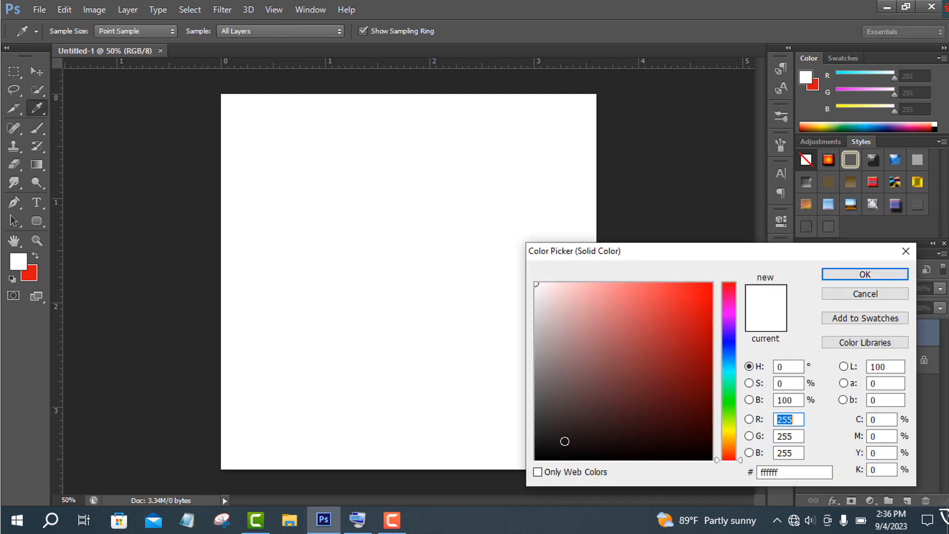
left_click(542, 434)
left_click(876, 270)
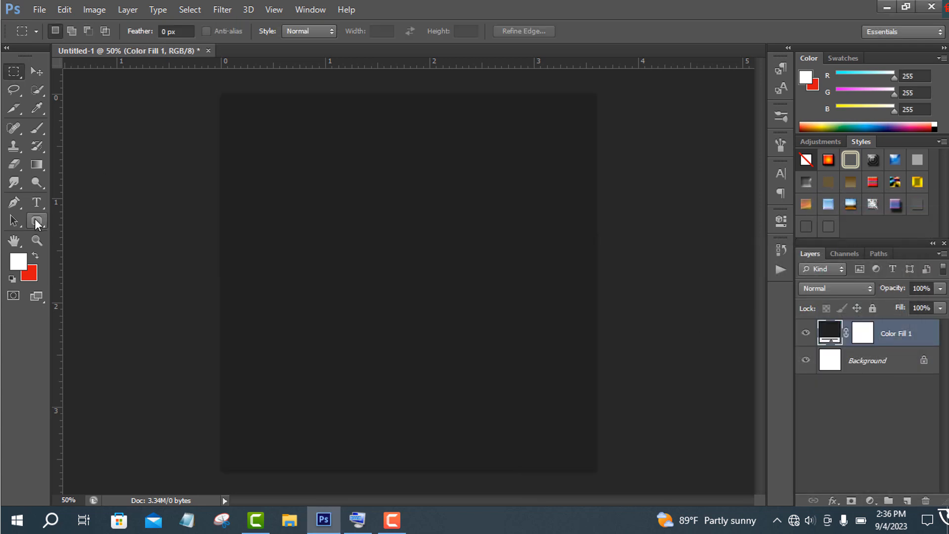
Draw a white envelope custom shape about 130 by 112 px in the upper-left area of the canvas
left_click(43, 227)
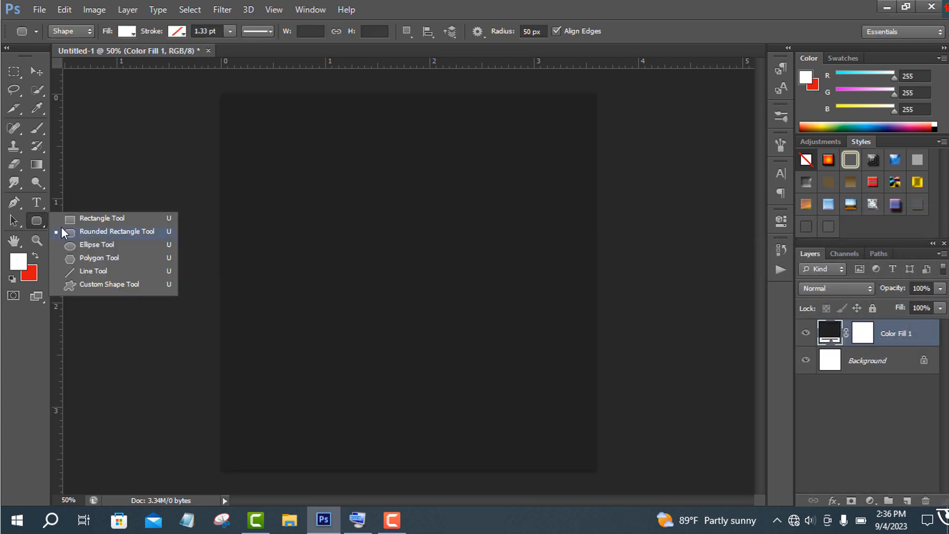
left_click(97, 284)
left_click_drag(348, 211, 393, 251)
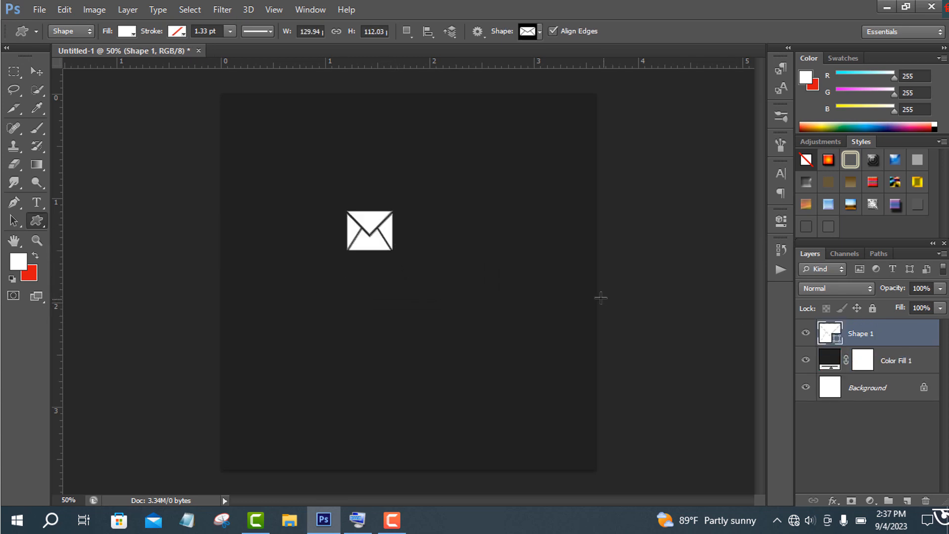
Rasterize the envelope shape and apply the Wind filter with the Wind method from the right
left_click(222, 10)
mouse_move(279, 225)
left_click(425, 319)
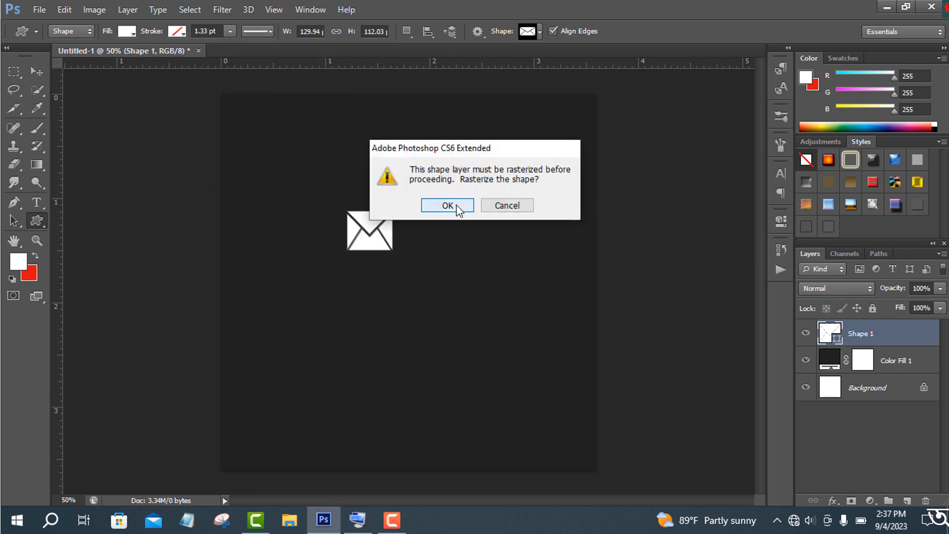
left_click(447, 204)
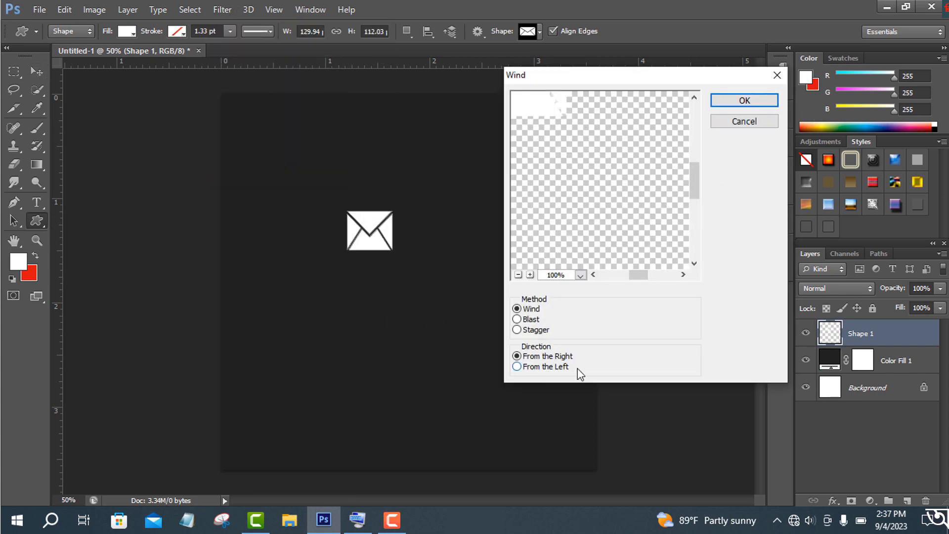
left_click(768, 100)
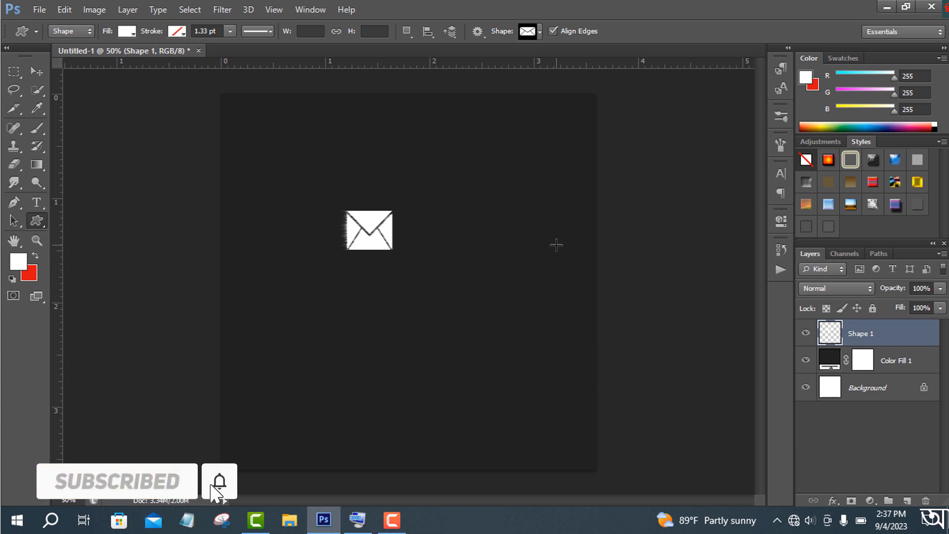
Reapply the Wind filter three times to lengthen the envelope's streaks, and undo the last repeat
key("ctrl+f")
key("ctrl+f")
key("ctrl+f")
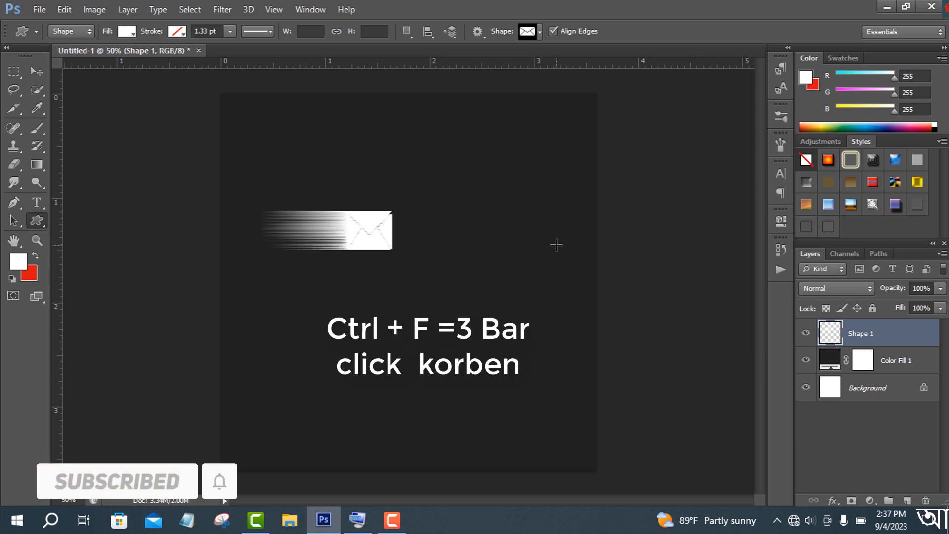
key("ctrl+z")
Warp the streaked envelope into a petal by rounding its right end, crossing the left corners and bulging the upper and lower edges
left_click(37, 71)
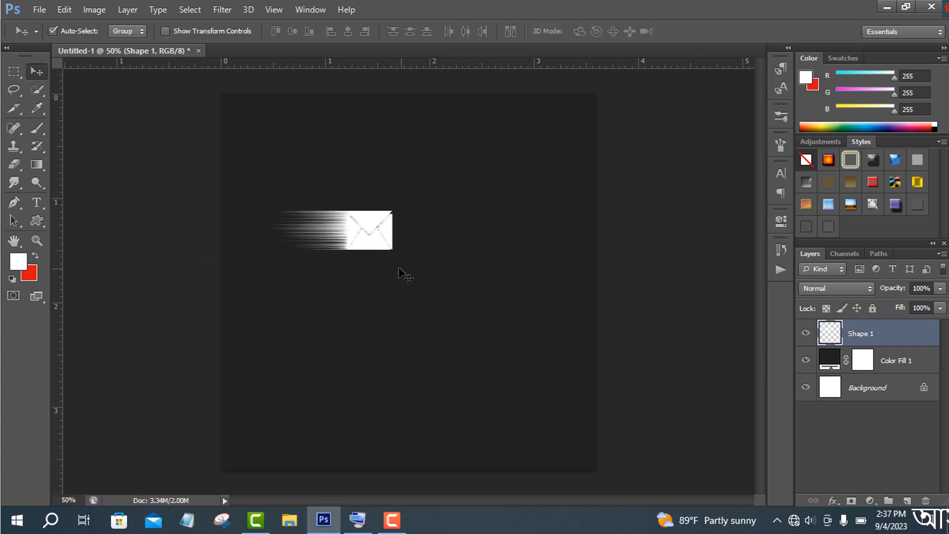
key("ctrl+t")
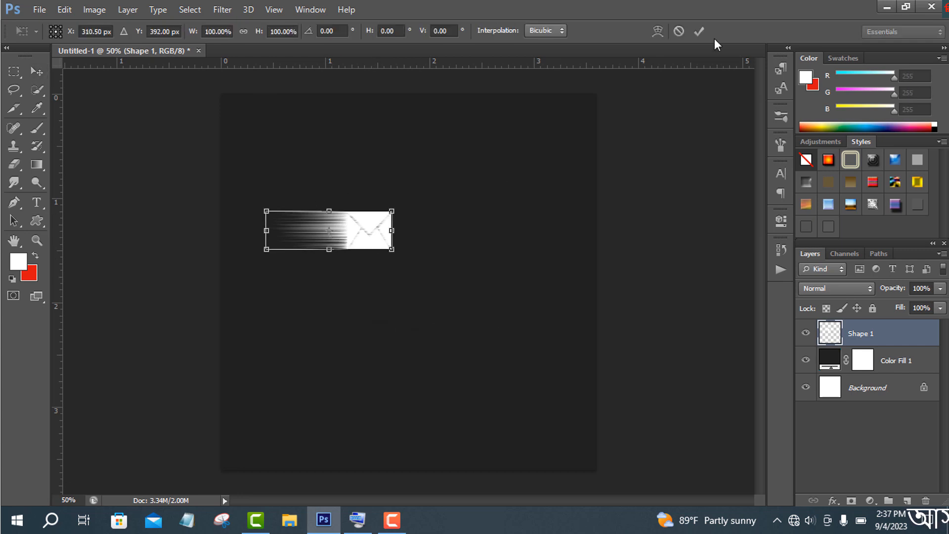
left_click(657, 31)
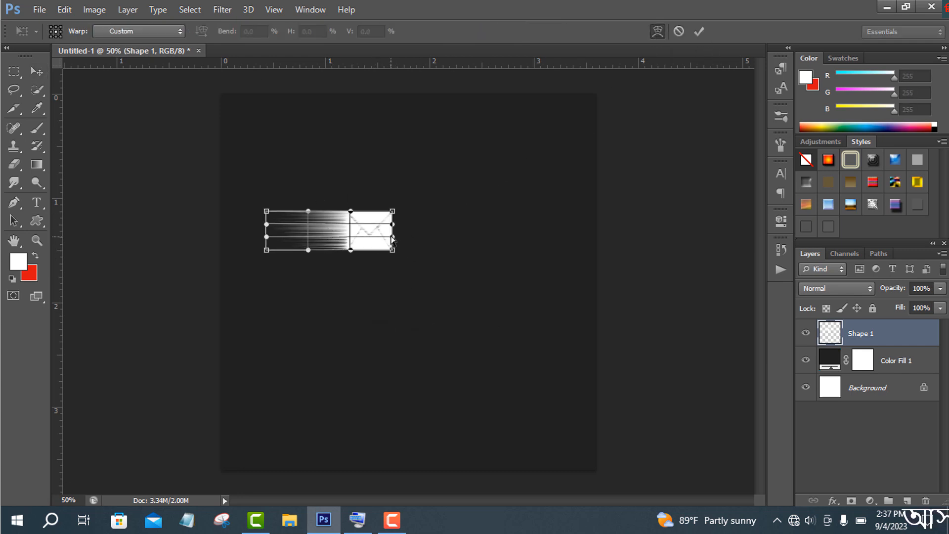
left_click_drag(395, 237, 425, 237)
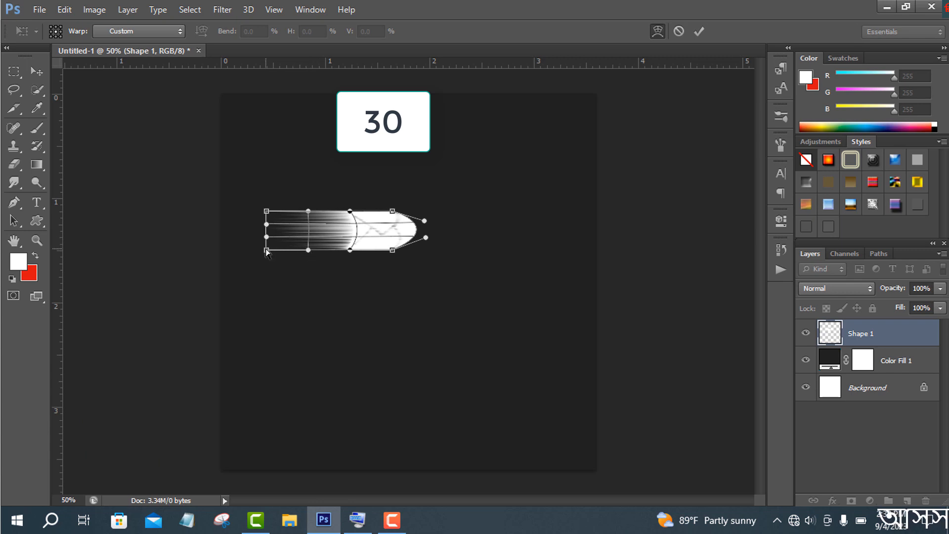
left_click_drag(267, 250, 233, 173)
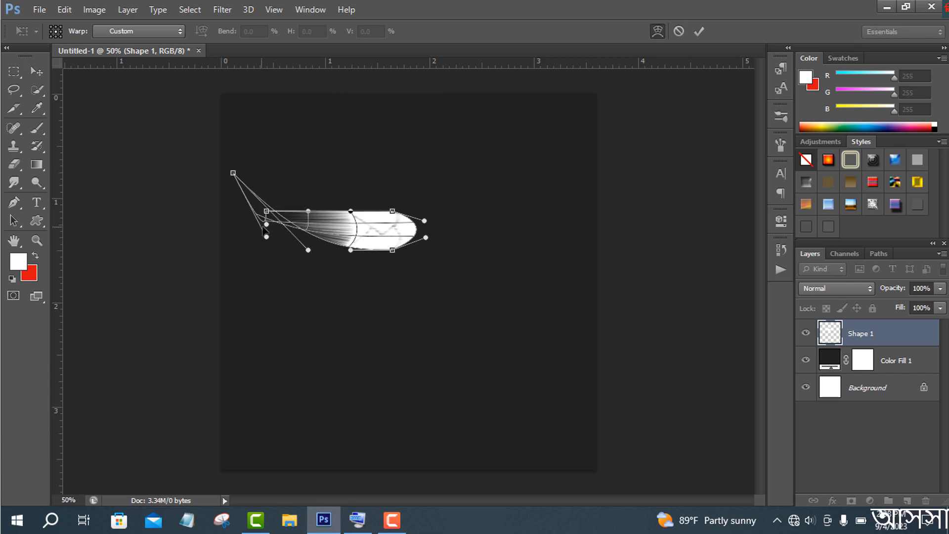
left_click_drag(266, 213, 259, 252)
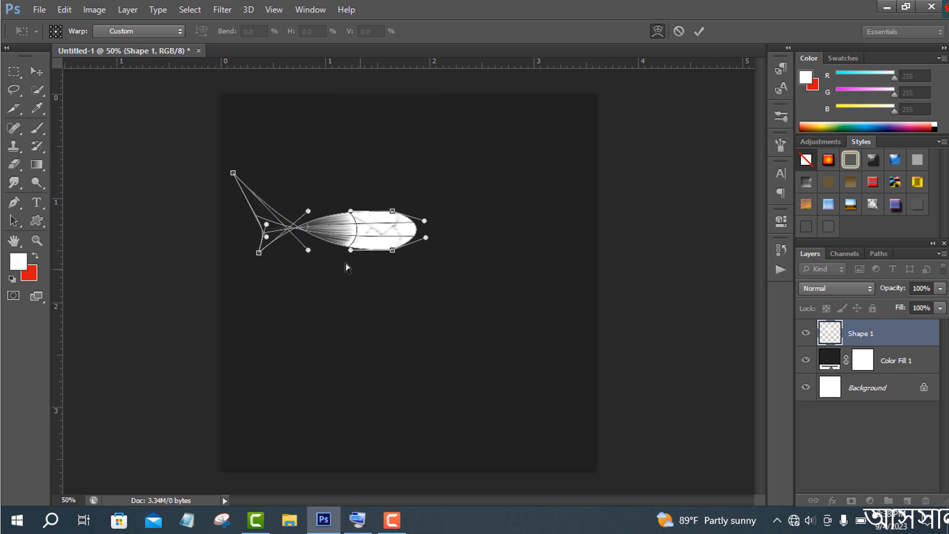
mouse_move(351, 250)
left_mouse_down()
mouse_move(319, 270)
mouse_move(354, 282)
mouse_move(346, 259)
left_mouse_up()
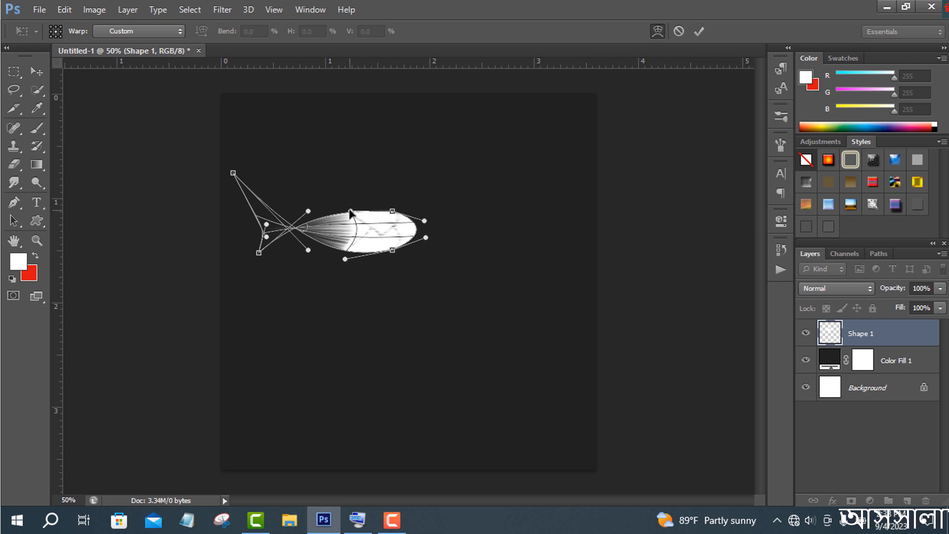
left_click_drag(349, 211, 344, 203)
left_click(703, 31)
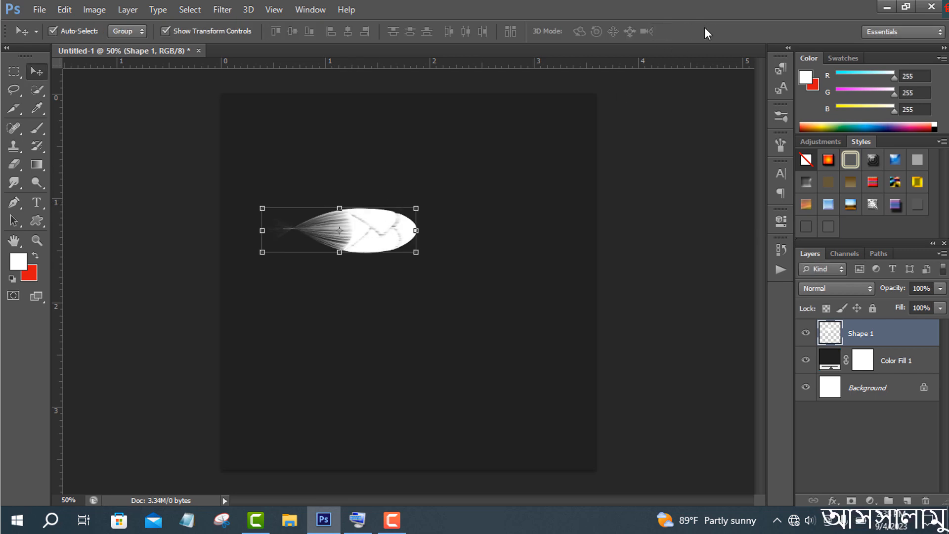
Add a Gradient Overlay to the petal layer with the Angle style and the Transparent Rainbow preset
double_click(896, 334)
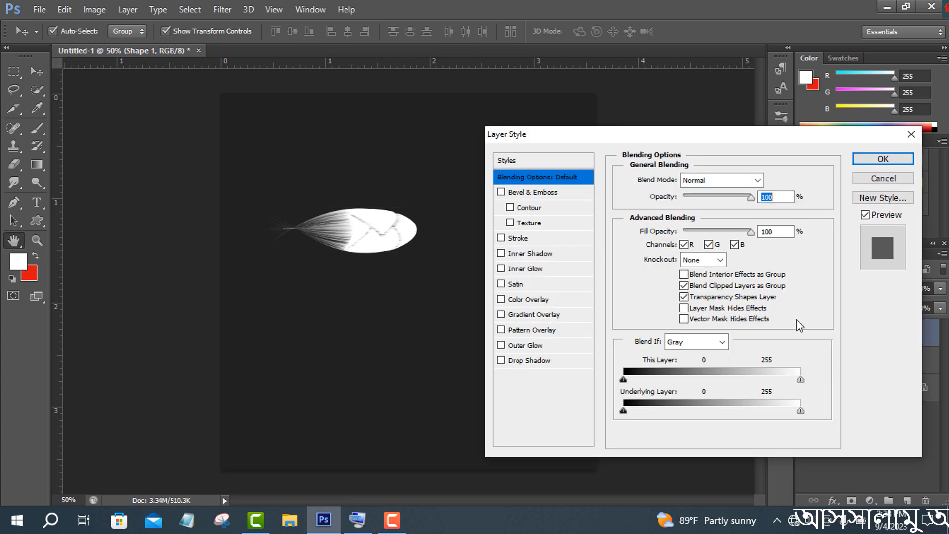
left_click(533, 314)
left_click(725, 230)
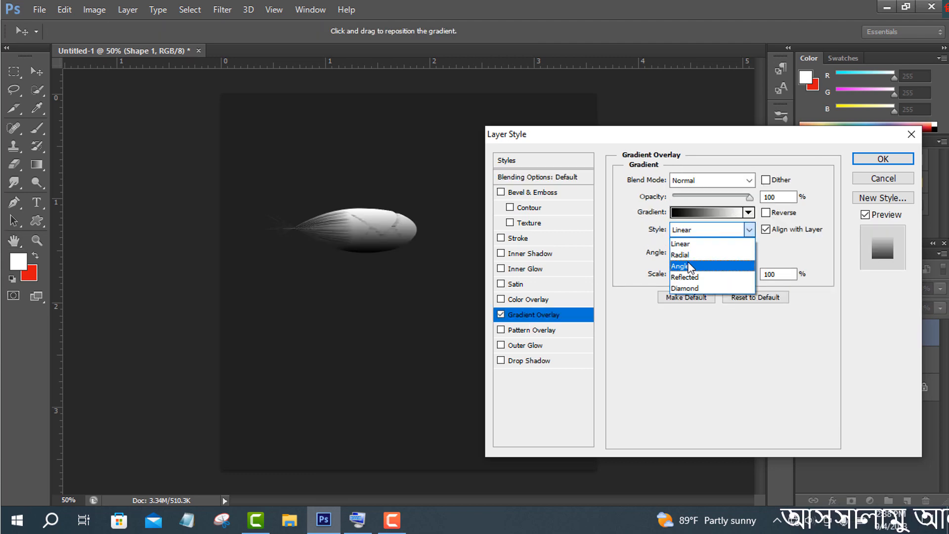
left_click(689, 264)
left_click(733, 213)
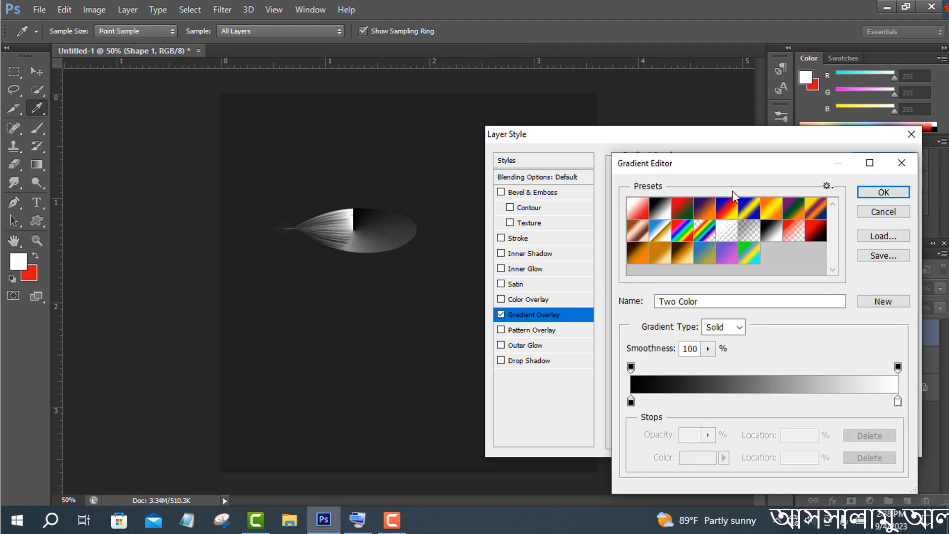
left_click(727, 252)
left_click(705, 231)
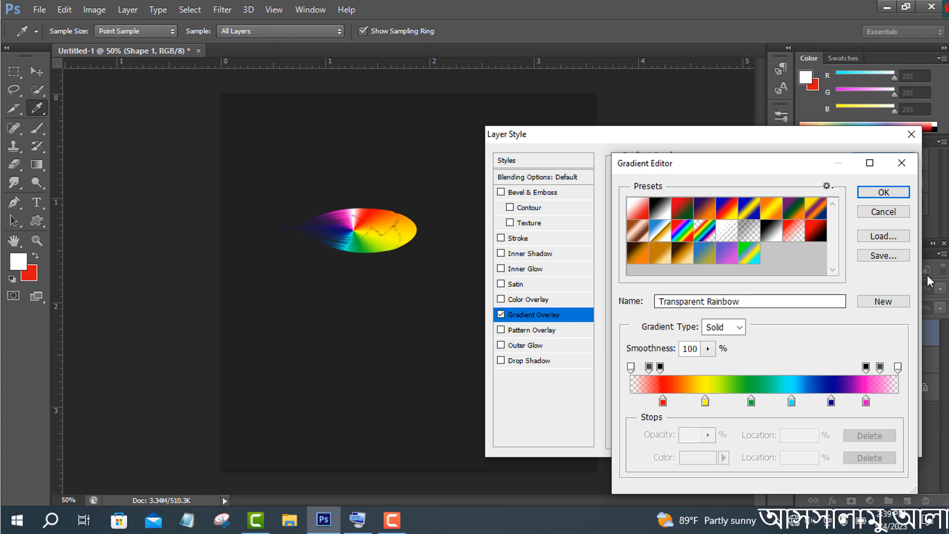
left_click(872, 195)
Set the petal's gradient overlay style to Reflected
left_click(724, 230)
left_click(704, 245)
left_click(730, 232)
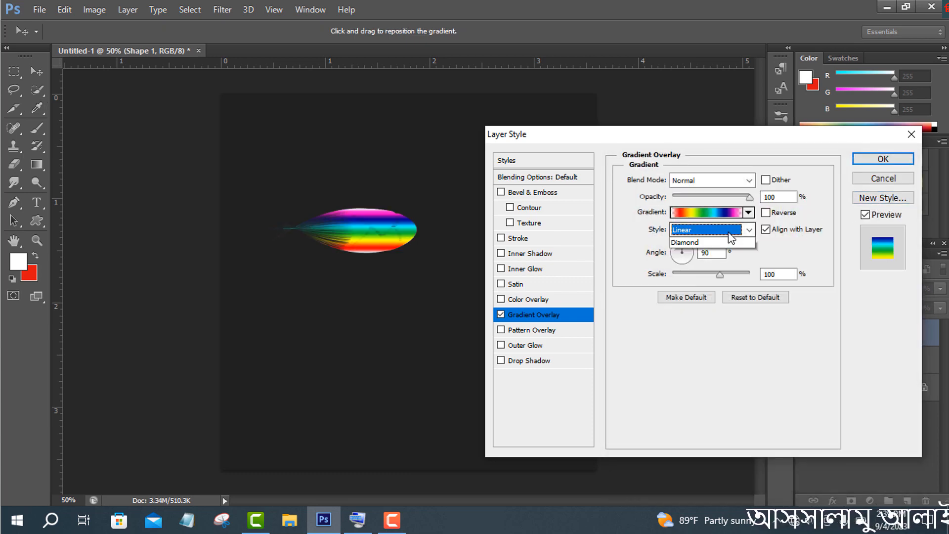
left_click(715, 278)
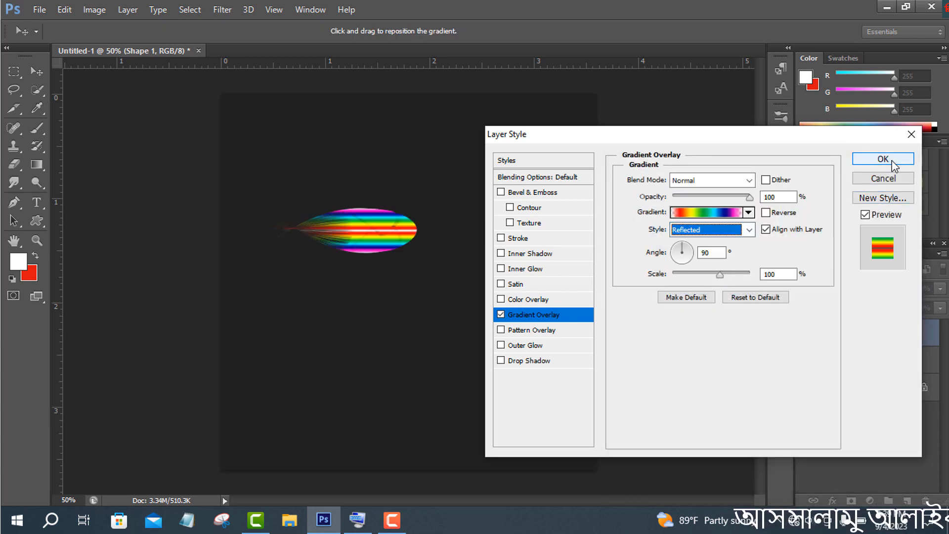
Add Bevel & Emboss with Texture and Contour to the petal, using the rounded single-peak contour, and apply the layer style
left_click(528, 223)
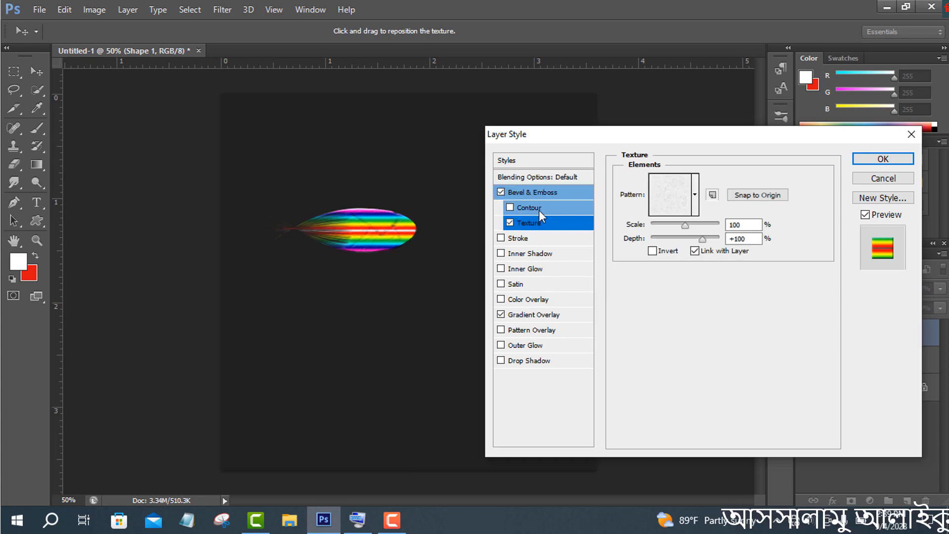
left_click(538, 210)
left_click(677, 184)
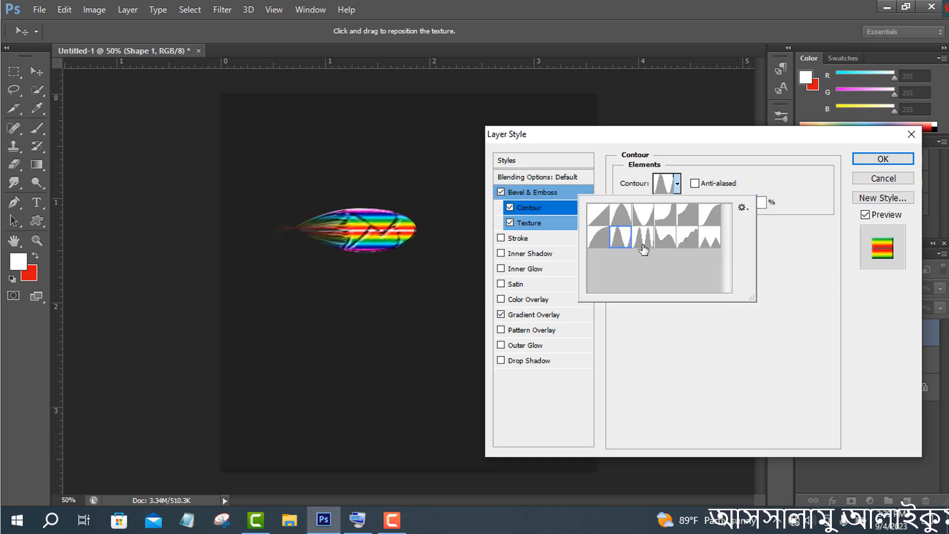
left_click(621, 214)
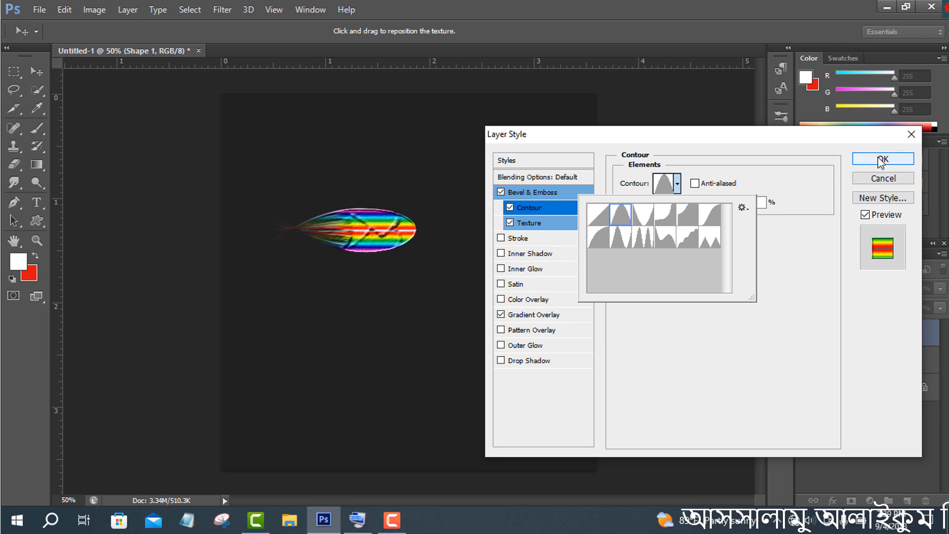
left_click(883, 159)
Duplicate the petal layer and rotate the copy 30° around the midpoint of its right edge
left_click_drag(927, 347, 907, 501)
key("ctrl+t")
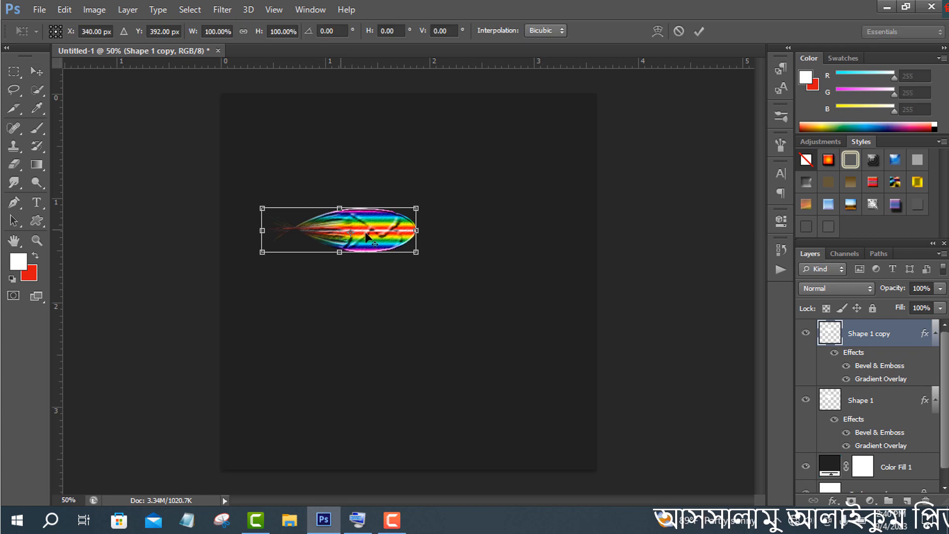
left_click_drag(339, 230, 417, 231)
left_click(336, 31)
key("BackSpace")
key("BackSpace")
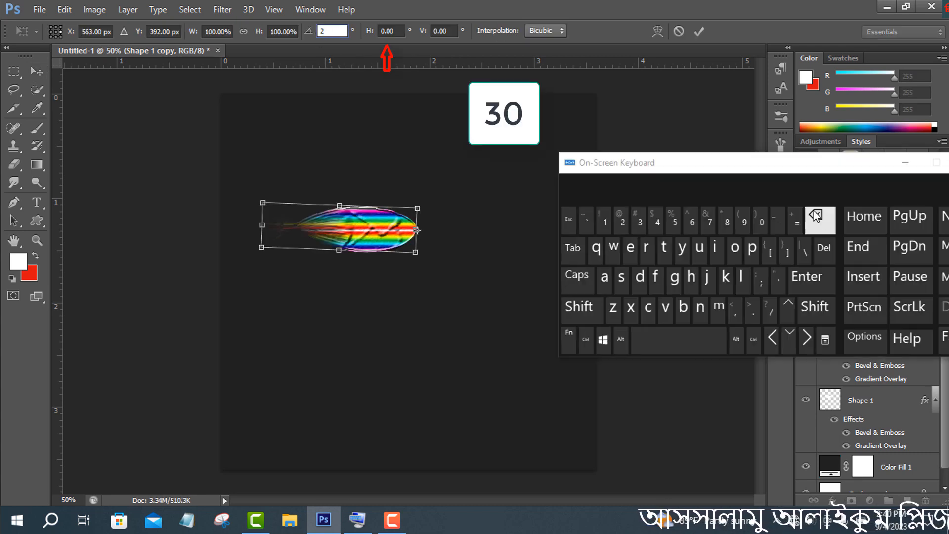
left_click(815, 215)
left_click(643, 222)
left_click(760, 225)
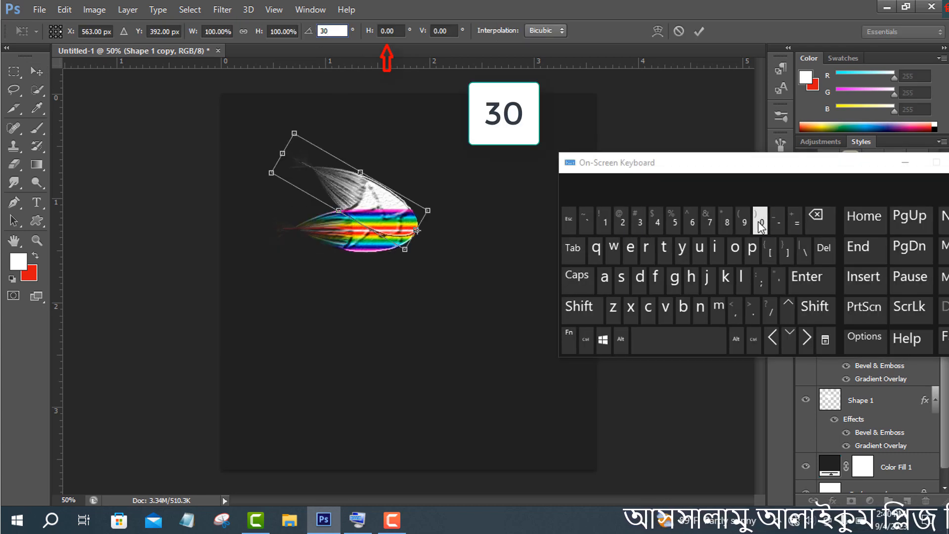
left_click(904, 164)
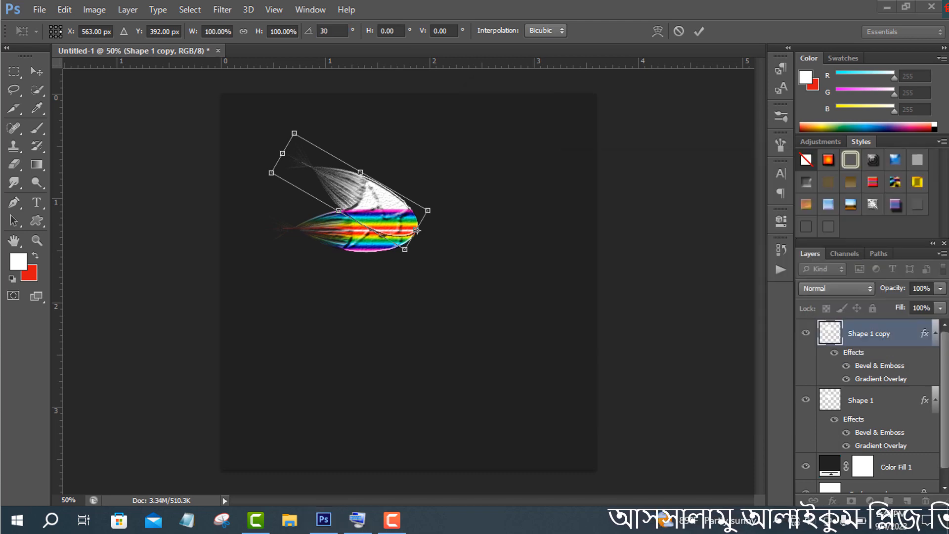
left_click(699, 31)
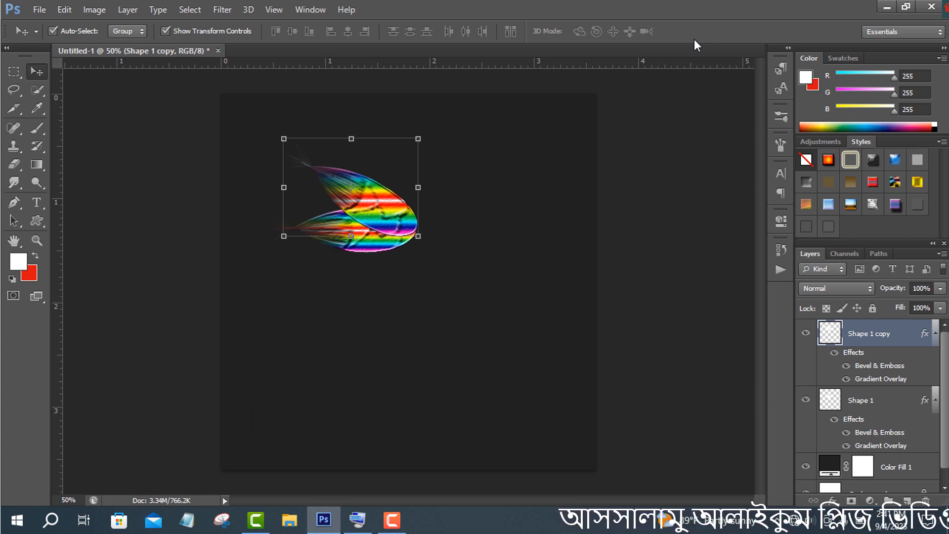
Repeat the duplicate-and-rotate transform ten times to complete the circular flower of petals
key("ctrl+alt+shift+t")
key("ctrl+alt+shift+t")
key("ctrl+alt+shift+t")
key("ctrl+alt+shift+t")
key("ctrl+alt+shift+t")
key("ctrl+alt+shift+t")
key("ctrl+alt+shift+t")
key("ctrl+alt+shift+t")
key("ctrl+alt+shift+t")
key("ctrl+alt+shift+t")
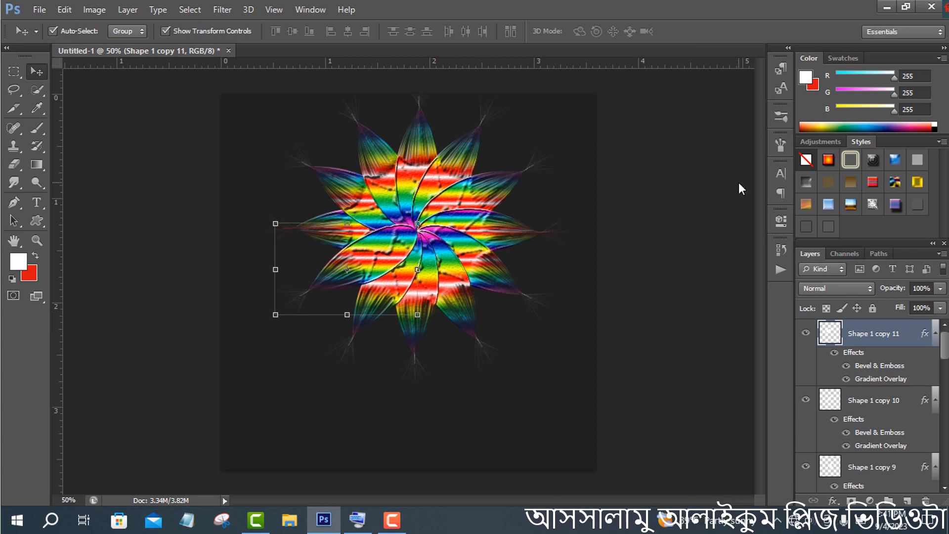
Add a new layer and paint one soft white spot with a 257 px brush in the canvas's lower-right area
left_click(36, 127)
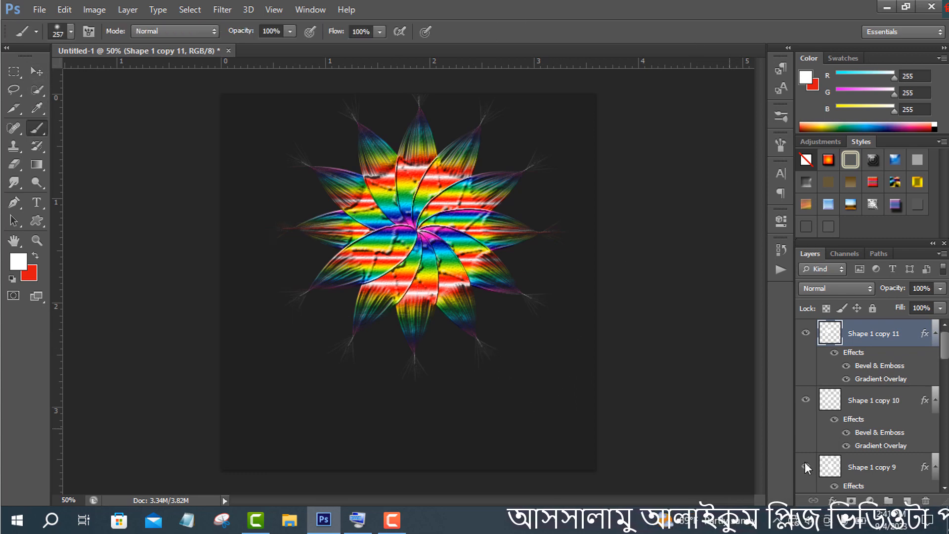
left_click(907, 500)
left_click(512, 403)
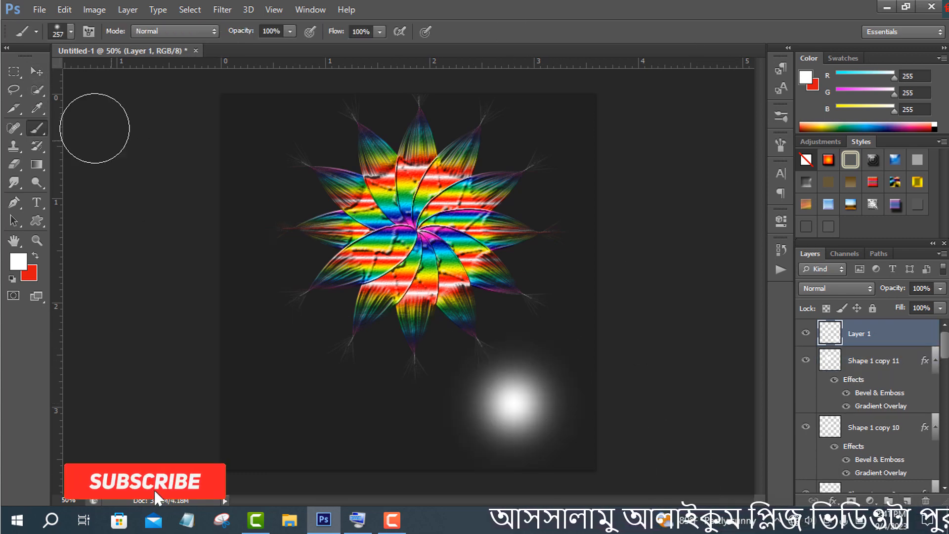
Move the soft white spot onto the flower's centre and scale it down slightly
left_click(37, 73)
left_click(554, 430)
left_click(516, 401)
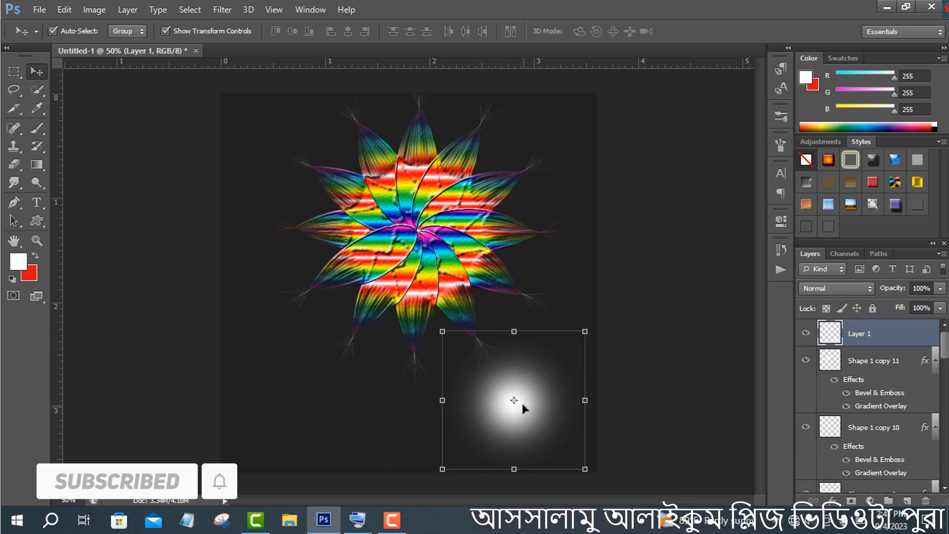
key("ctrl+t")
left_click_drag(543, 399, 447, 223)
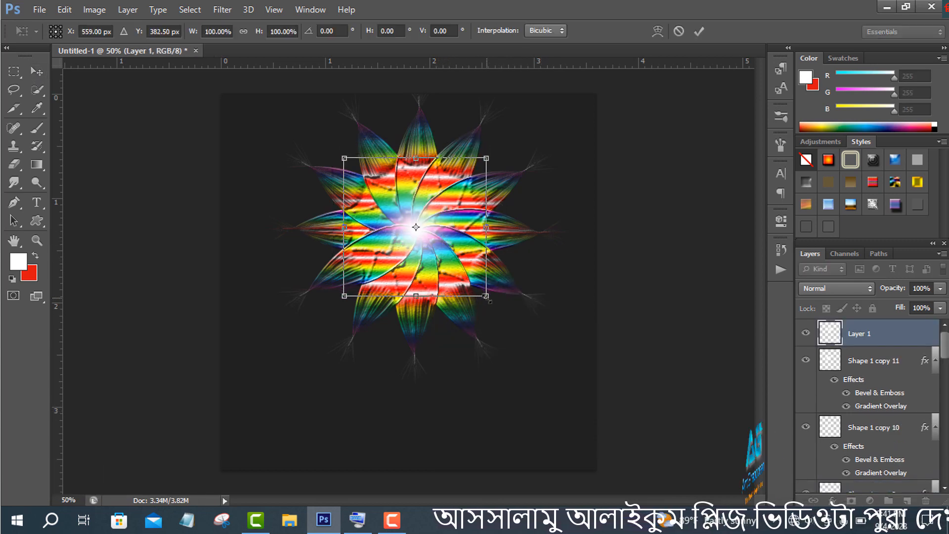
left_click_drag(486, 296, 472, 282)
left_click(698, 31)
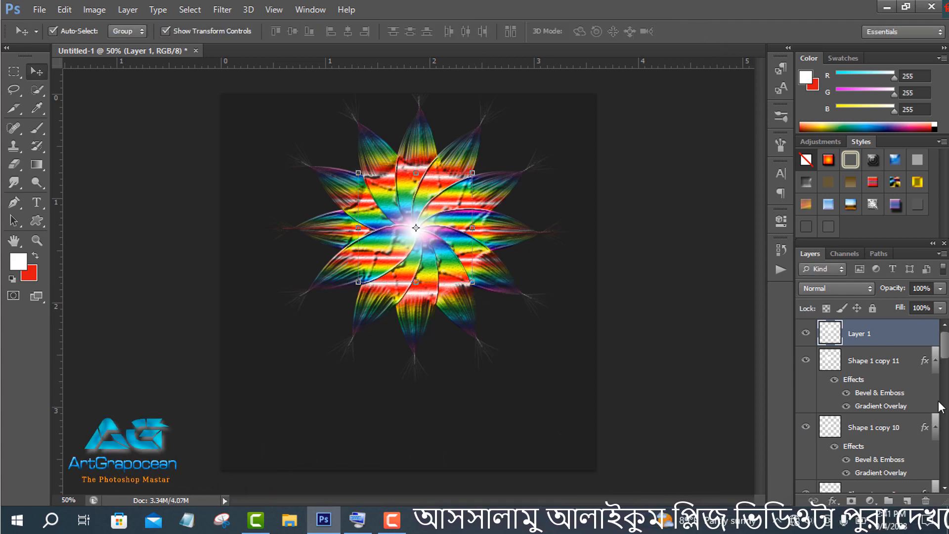
Move the top petal copy's layer effects onto the white spot's layer as a copy, and set its Gradient Overlay style to Radial
left_click_drag(926, 364, 921, 335)
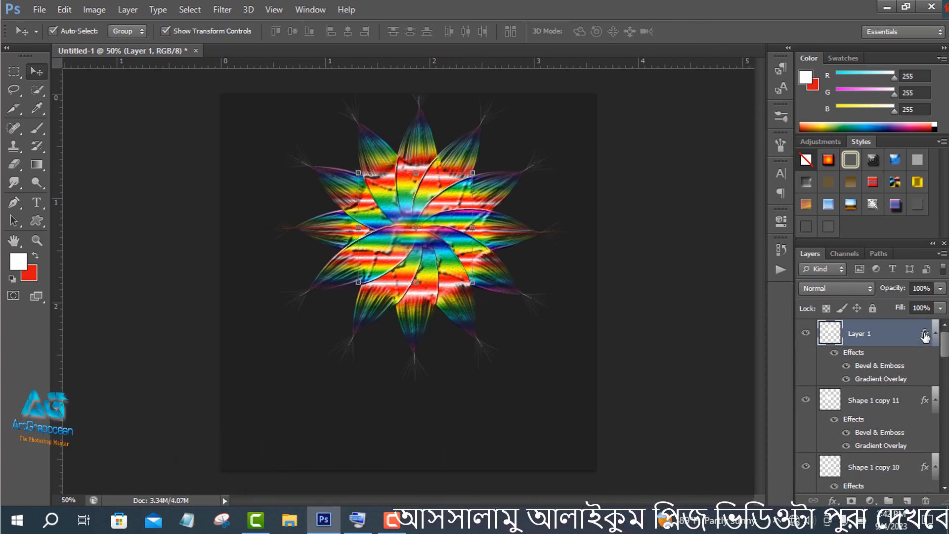
double_click(925, 335)
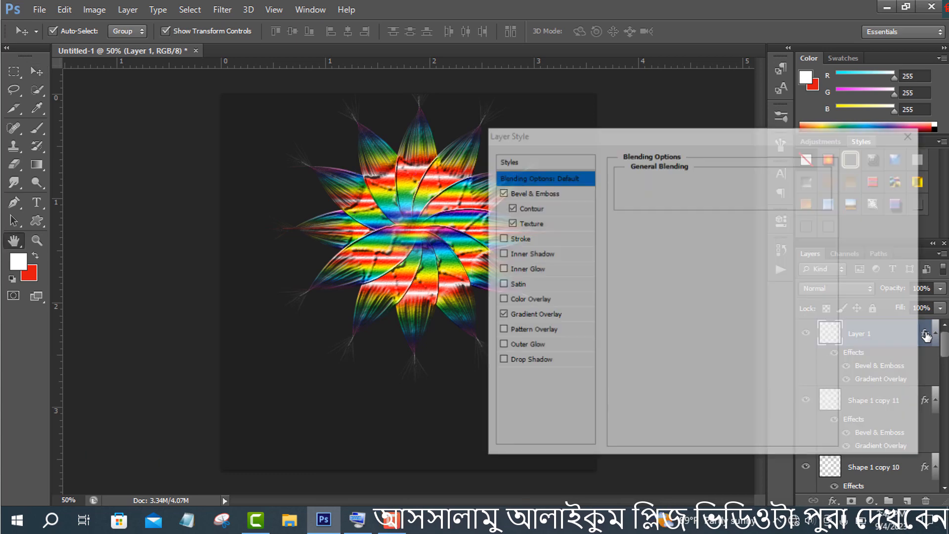
left_click_drag(588, 143, 663, 139)
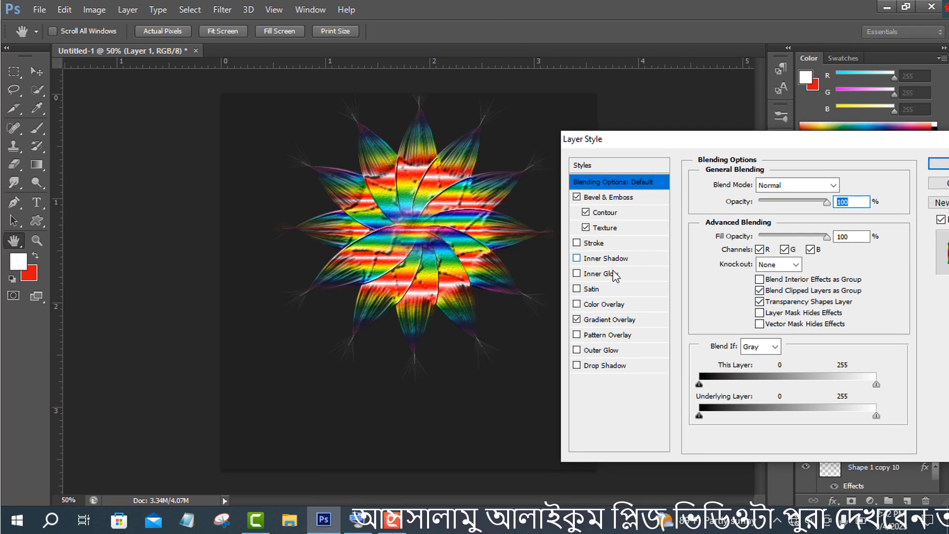
left_click(622, 321)
left_click(791, 235)
left_click(767, 259)
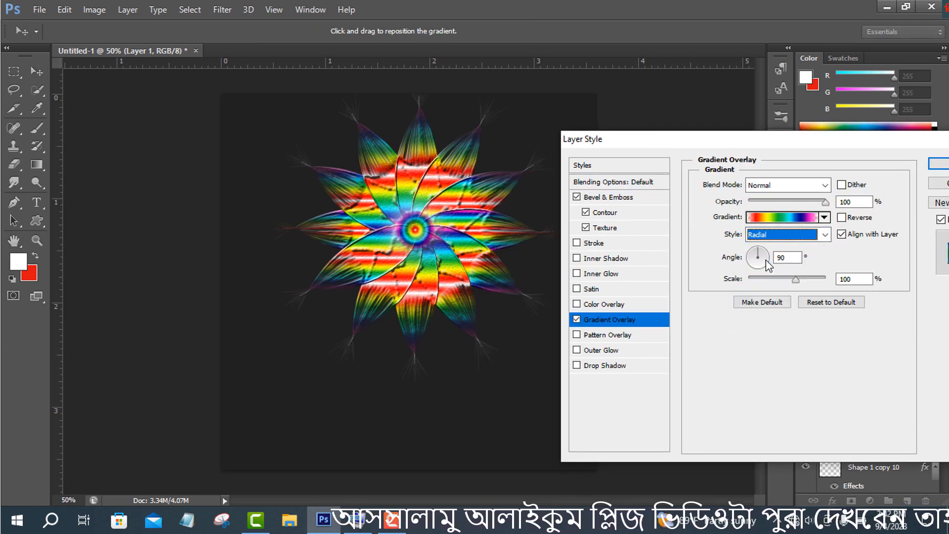
Choose the Transparent Rainbow preset for the centre spot's gradient overlay and apply the layer style
left_click(785, 217)
left_click(689, 234)
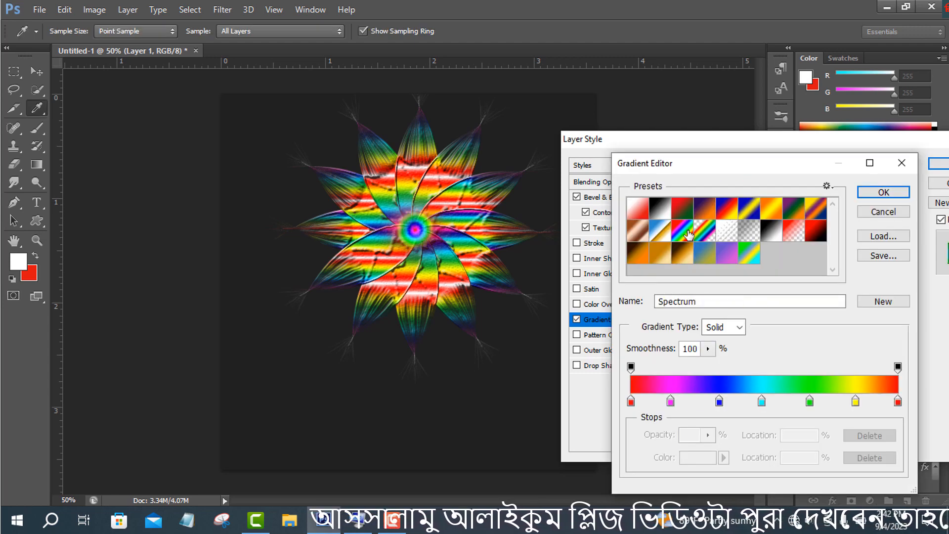
left_click(706, 235)
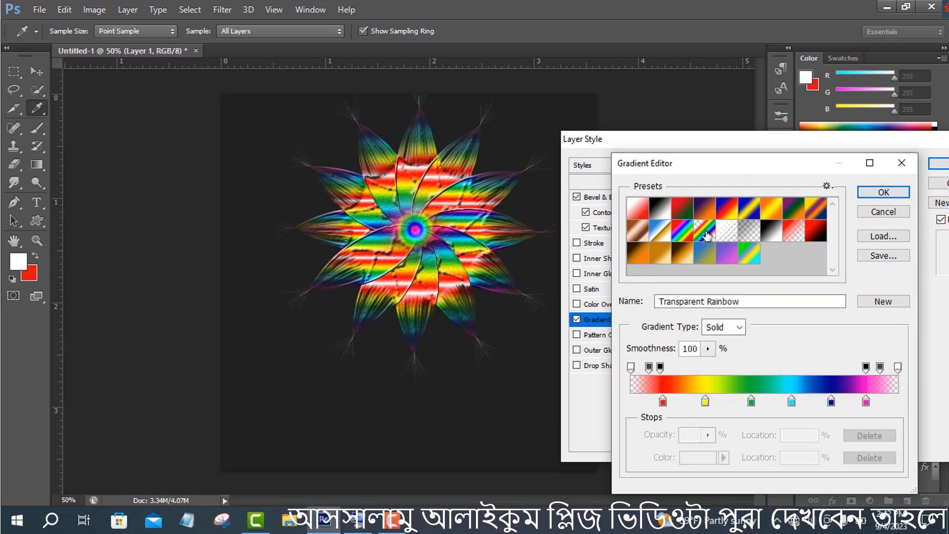
left_click(883, 192)
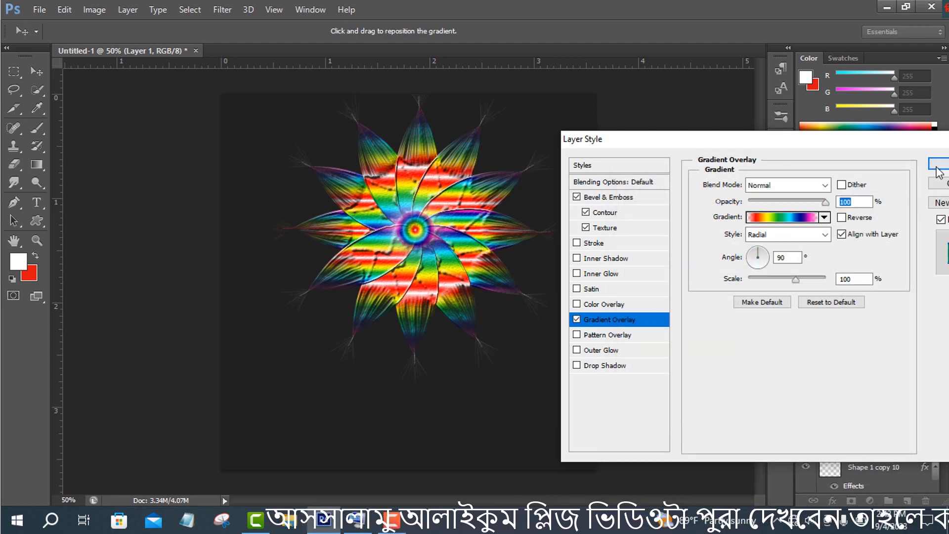
left_click(938, 163)
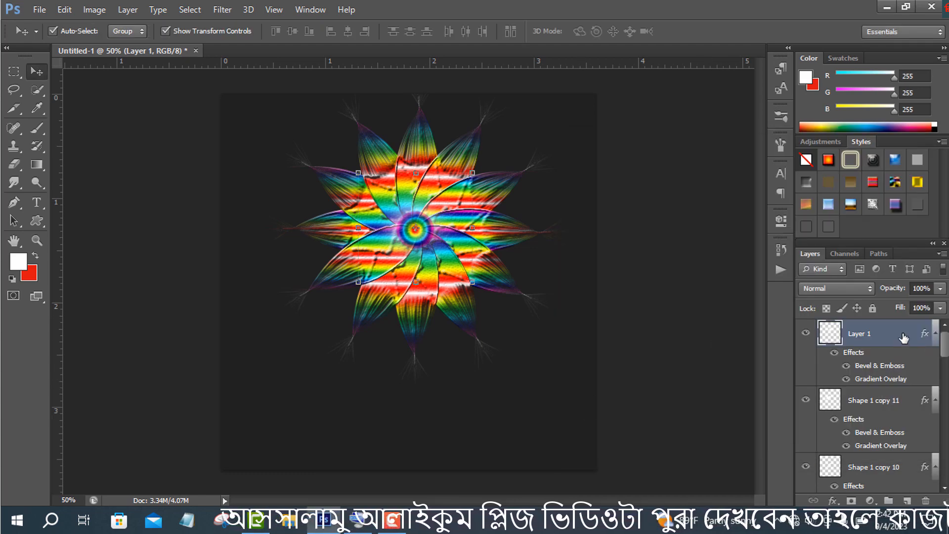
Group the centre spot's layer with all petal layers down to Shape 1
scroll(905, 336, "down", 10)
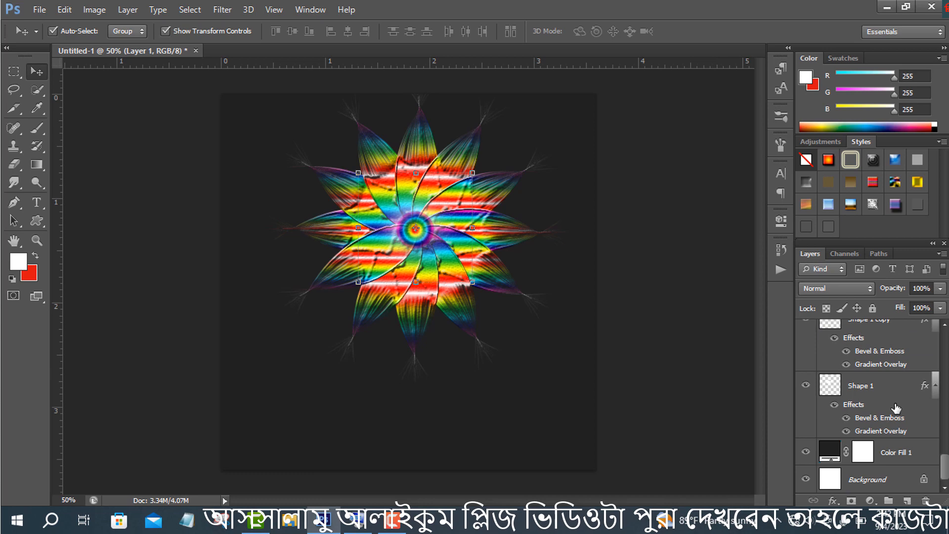
left_click(866, 385, "shift")
key("ctrl+g")
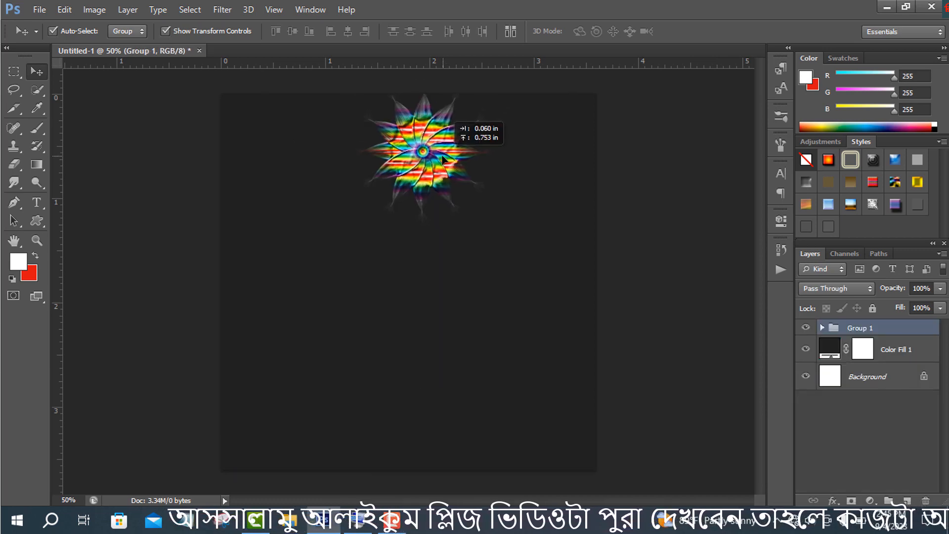
Enlarge the flower group to about 147% and position it in the upper middle of the canvas
left_click_drag(440, 161, 443, 167)
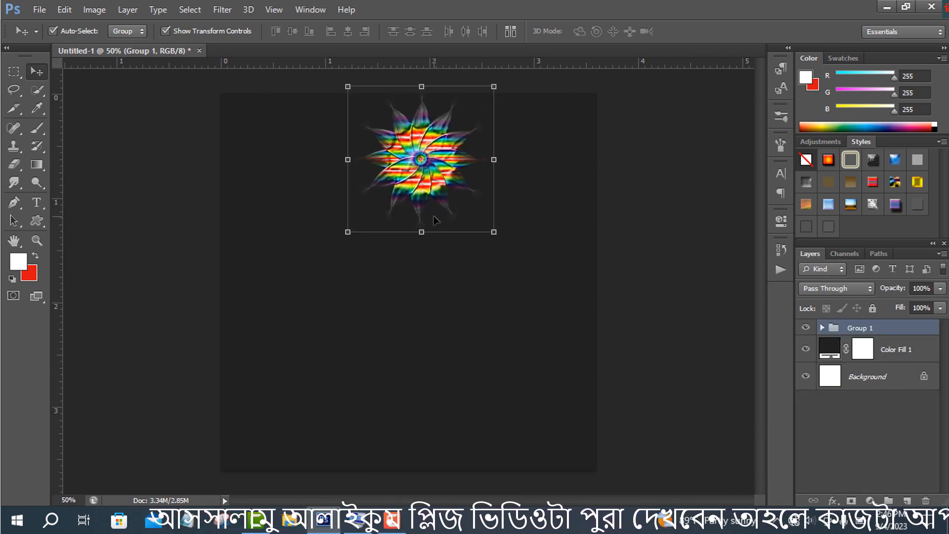
left_click_drag(493, 231, 529, 267)
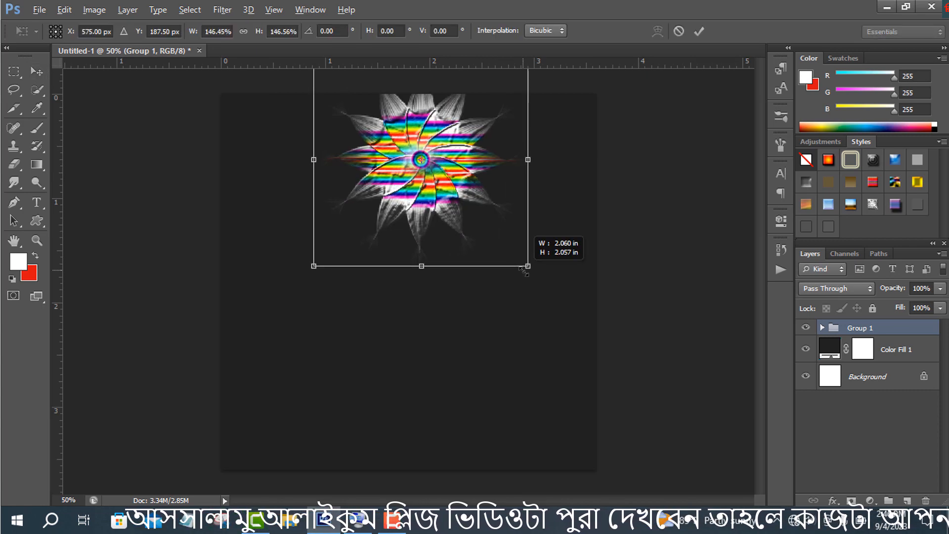
key("Return")
left_click_drag(453, 182, 455, 213)
Draw the stem's first curve with the Pen tool from the flower's centre downwards, and set the shape's fill to none
left_click(13, 202)
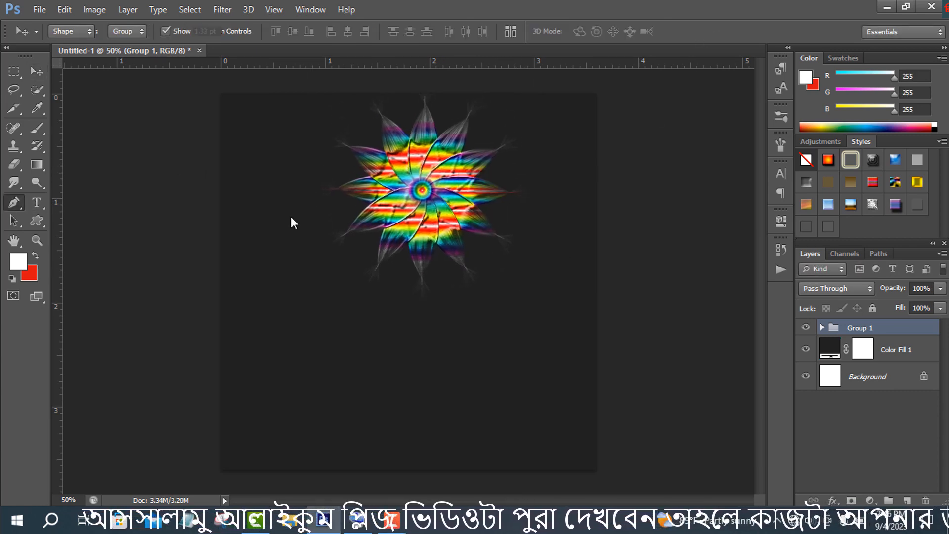
left_click(423, 192)
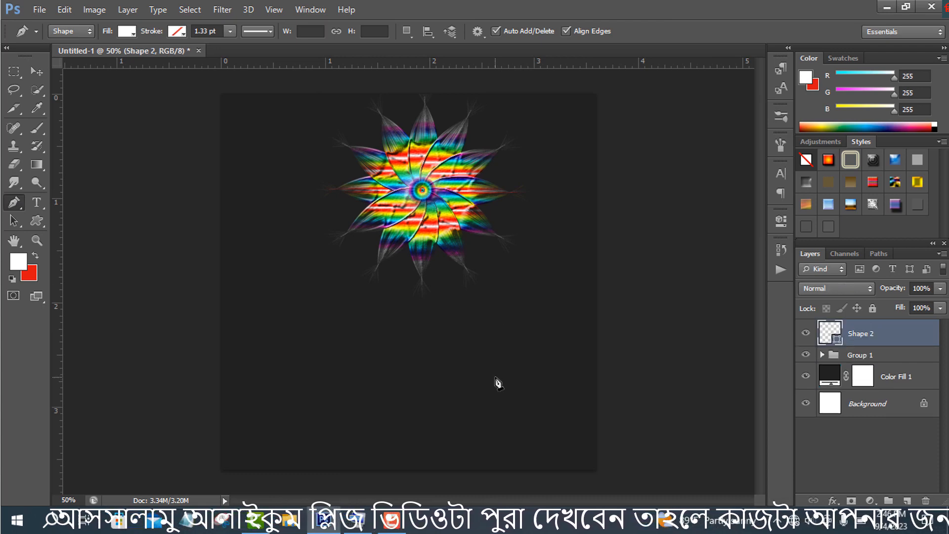
left_click_drag(495, 377, 486, 531)
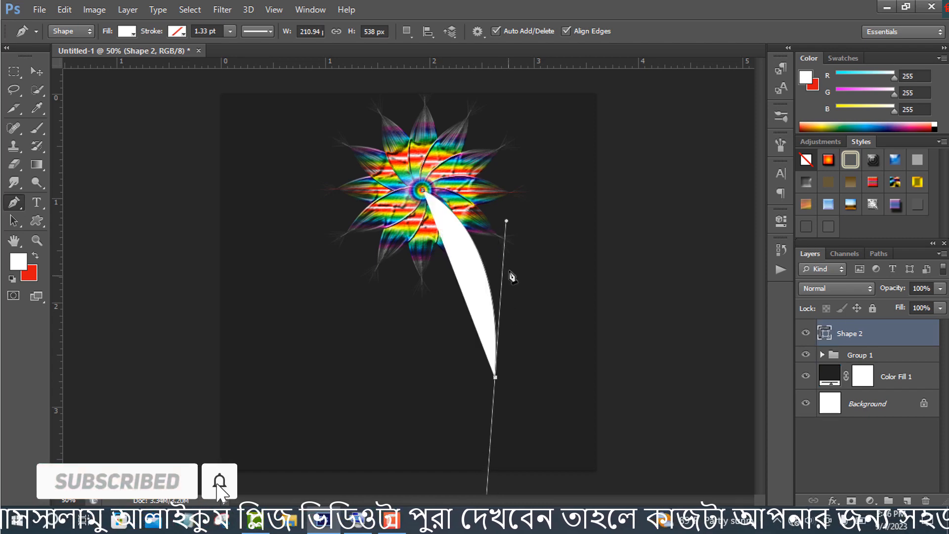
left_click(127, 32)
left_click(68, 58)
left_click_drag(505, 220, 512, 222)
key("ctrl+z")
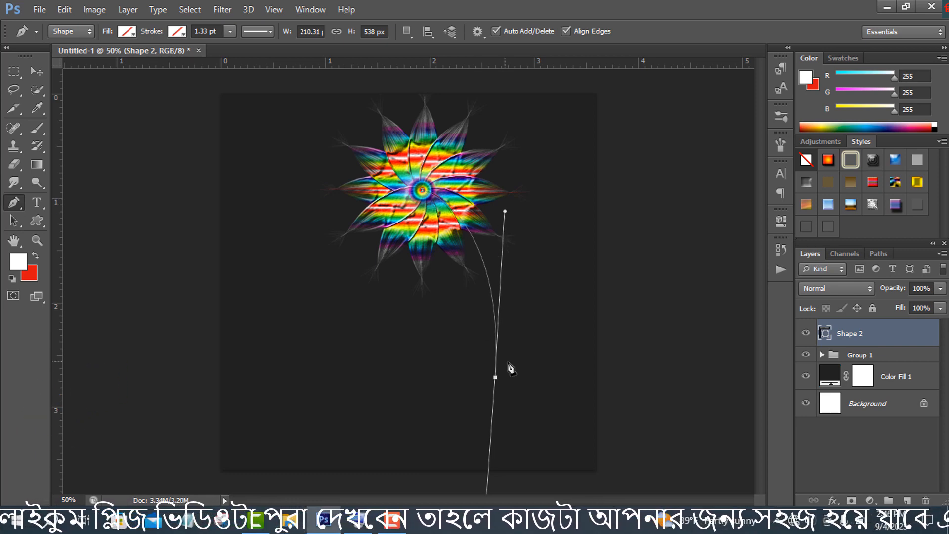
Extend the stem path to near the canvas's lower edge and close it at the flower's centre as a narrow curved outline
left_click(495, 377)
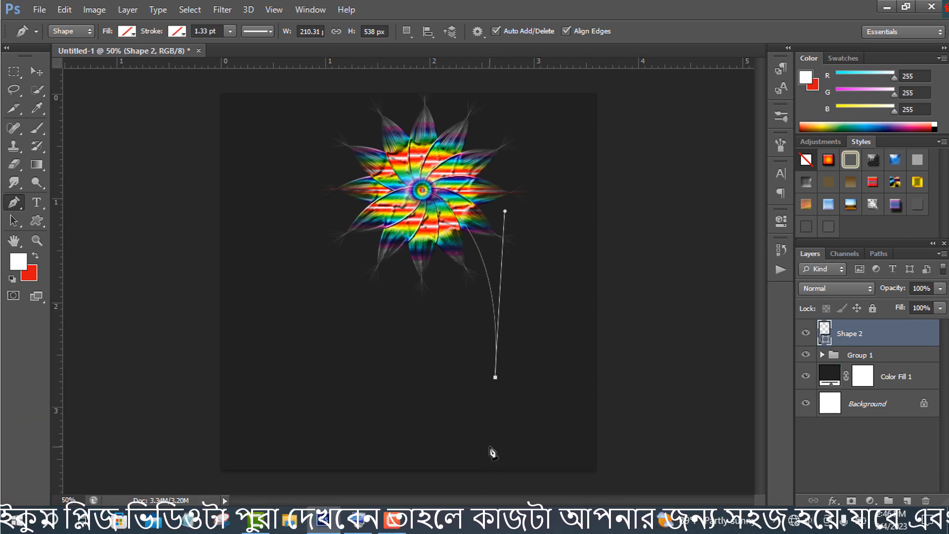
left_click(488, 448)
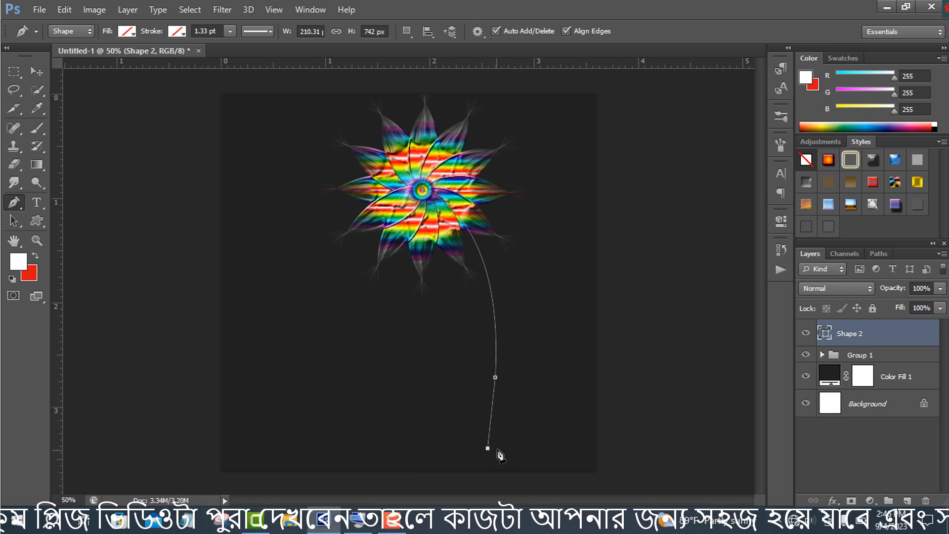
left_click_drag(422, 189, 308, 139)
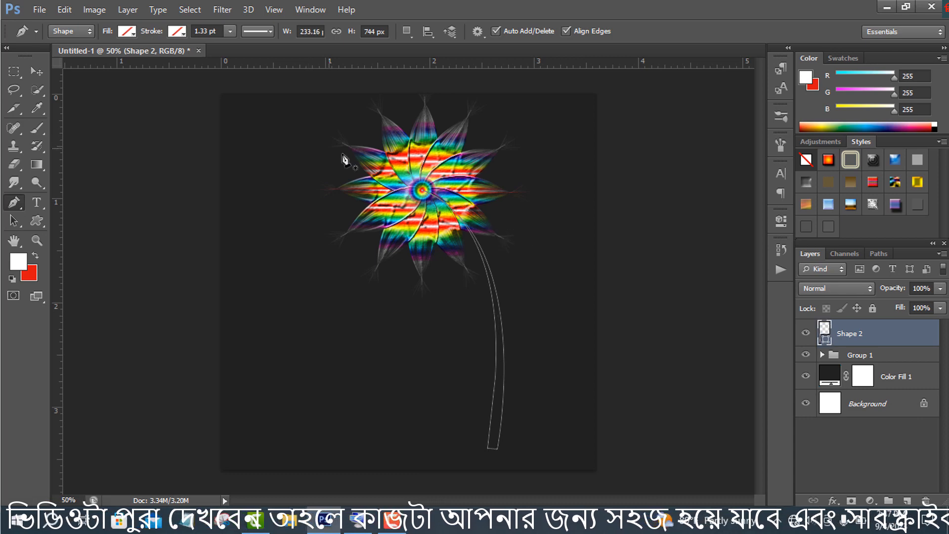
Give the stem outline a Pure Cyan stroke
left_click(177, 32)
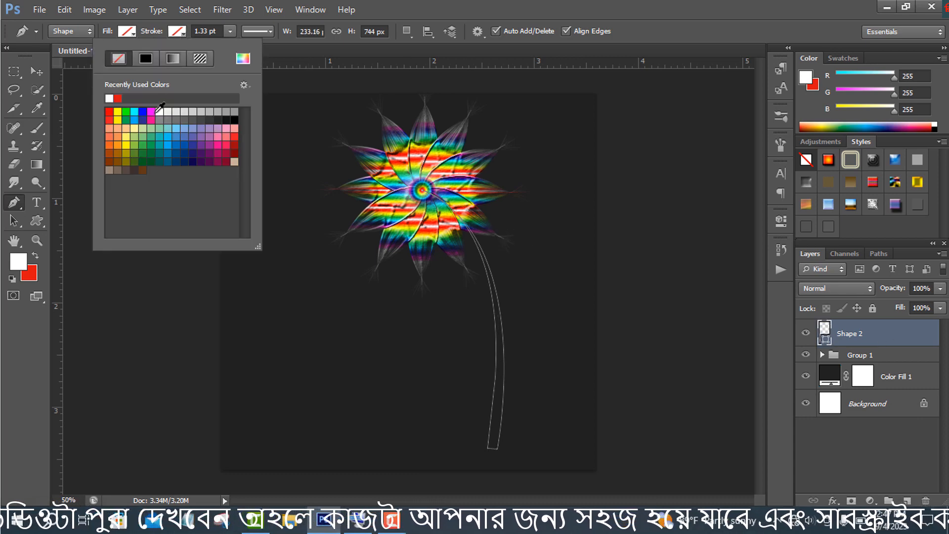
left_click(151, 113)
left_click(169, 153)
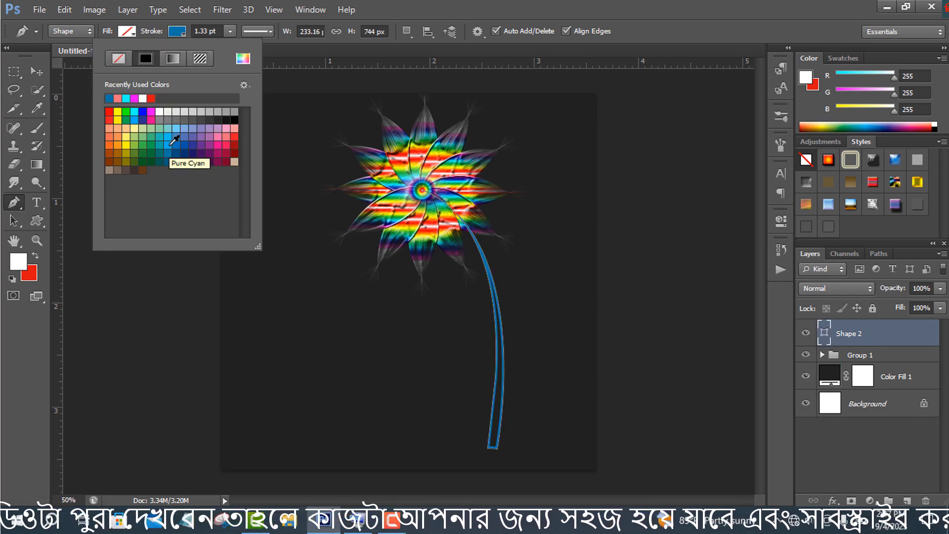
left_click(169, 145)
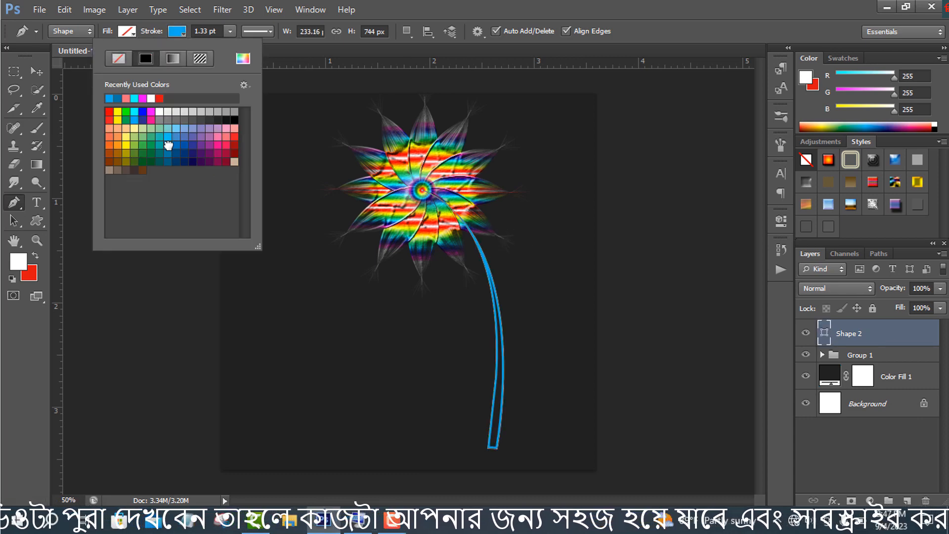
Group the stem shape together with the flower group
left_click(38, 71)
left_click(893, 354)
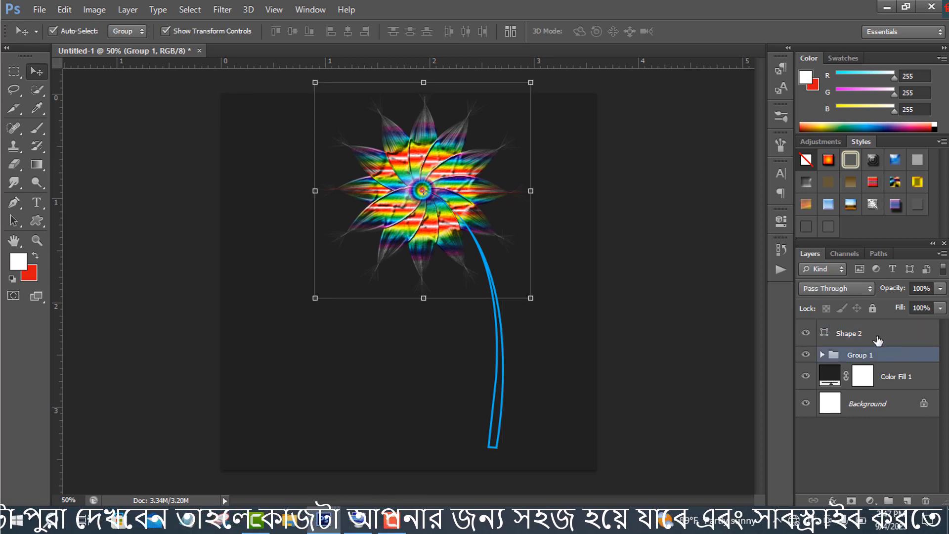
left_click(878, 341, "shift")
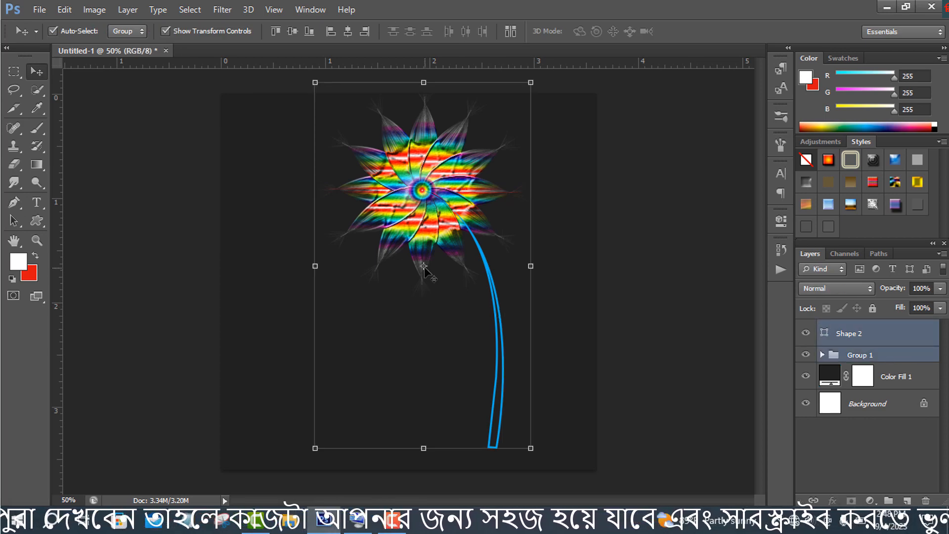
key("ctrl+t")
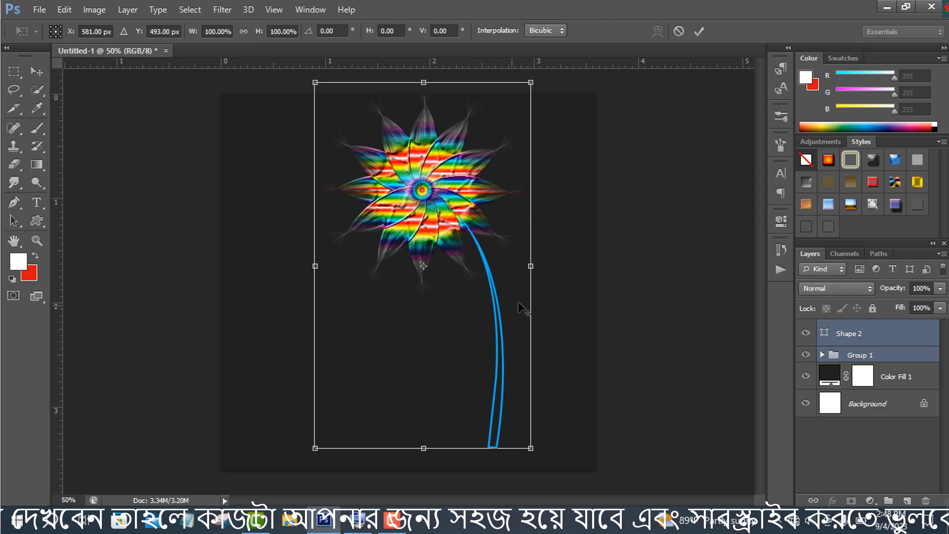
left_click(700, 32)
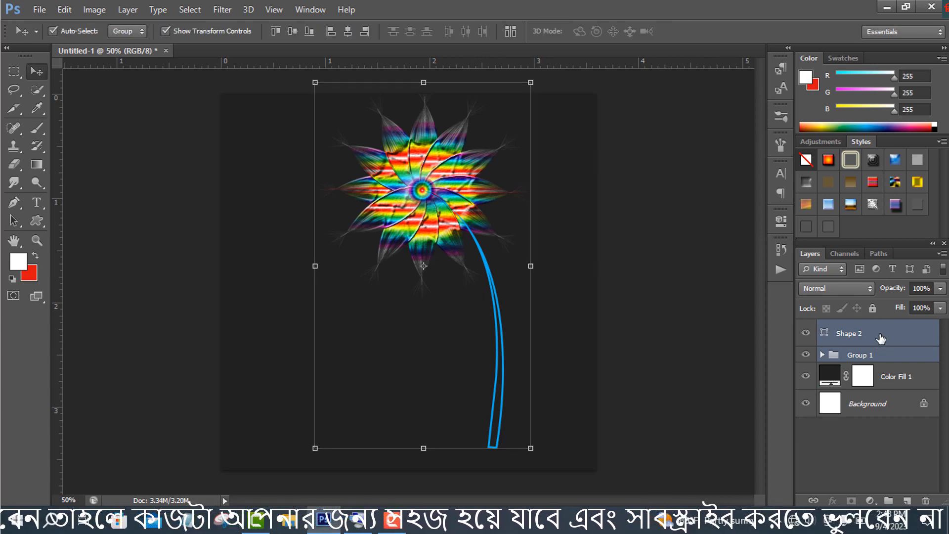
key("ctrl+g")
Make three copies of the flower-and-stem group across the canvas and rotate the second copy about 17.74° at the left
left_click_drag(432, 200, 284, 203)
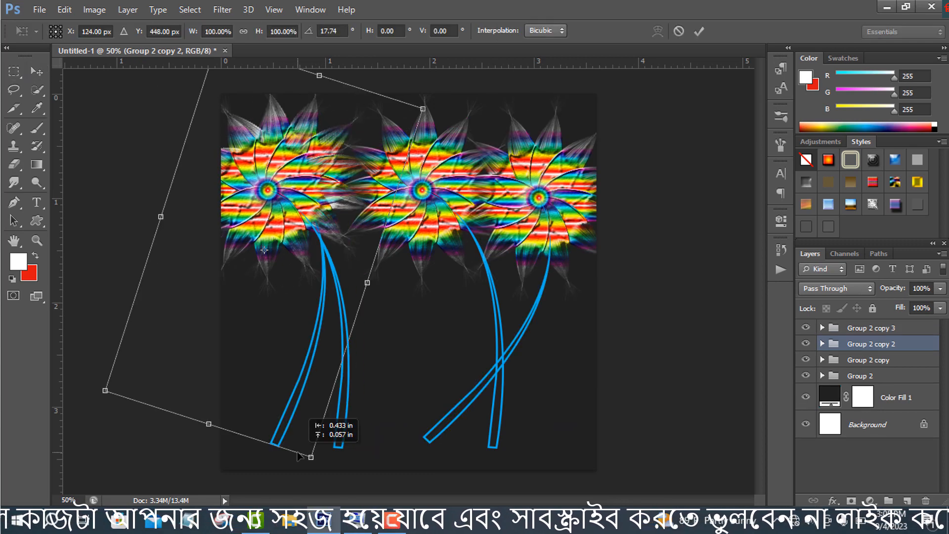
left_click_drag(316, 429, 319, 430)
key("Return")
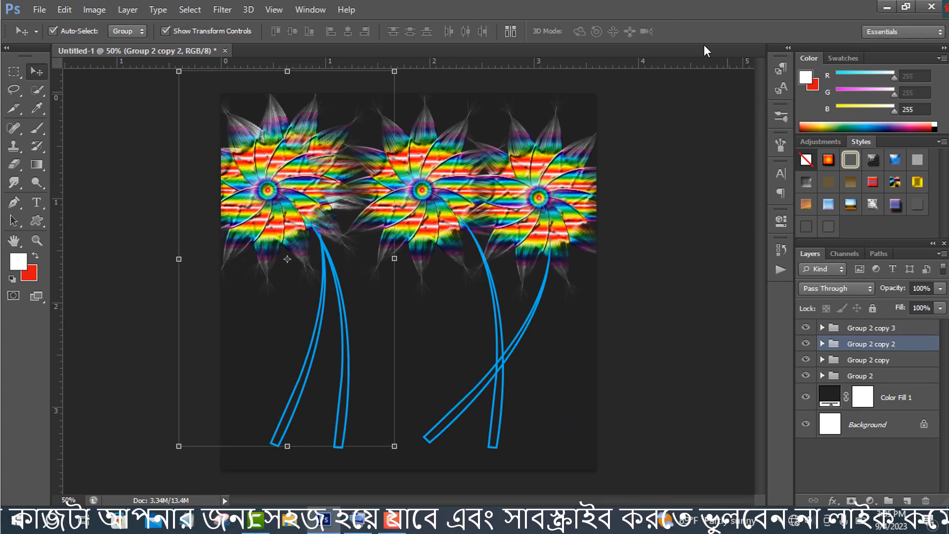
mouse_move(392, 451)
left_mouse_down()
mouse_move(346, 445)
mouse_move(376, 441)
mouse_move(398, 458)
left_mouse_up()
left_click(698, 31)
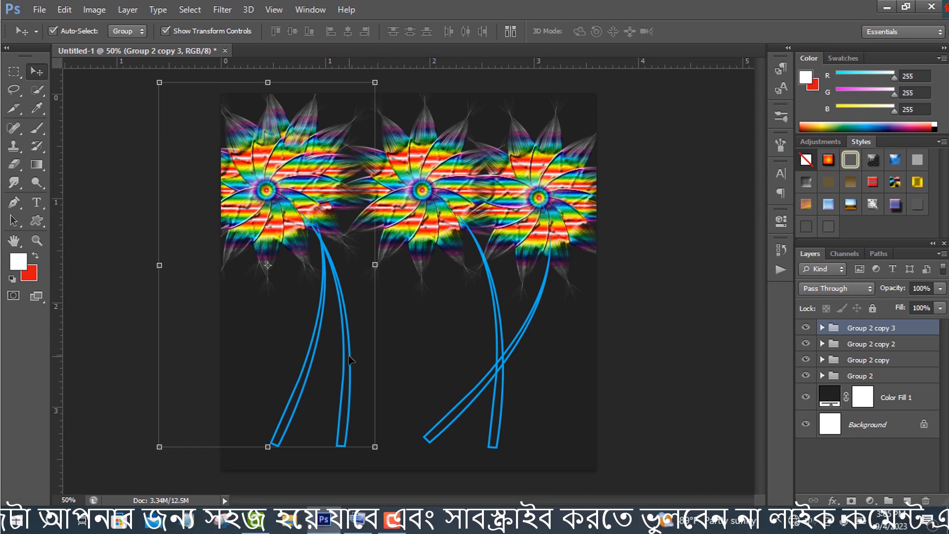
Shrink Group 2 copy 3, rotate it about -8.55° and place it lower, between the left and middle flowers
mouse_move(349, 361)
left_mouse_down()
mouse_move(401, 364)
mouse_move(392, 397)
mouse_move(360, 366)
left_mouse_up()
left_click_drag(385, 108, 367, 138)
left_click(699, 31)
left_click_drag(346, 414, 444, 414)
key("ctrl+t")
left_click_drag(259, 129, 245, 146)
left_click_drag(365, 252, 350, 252)
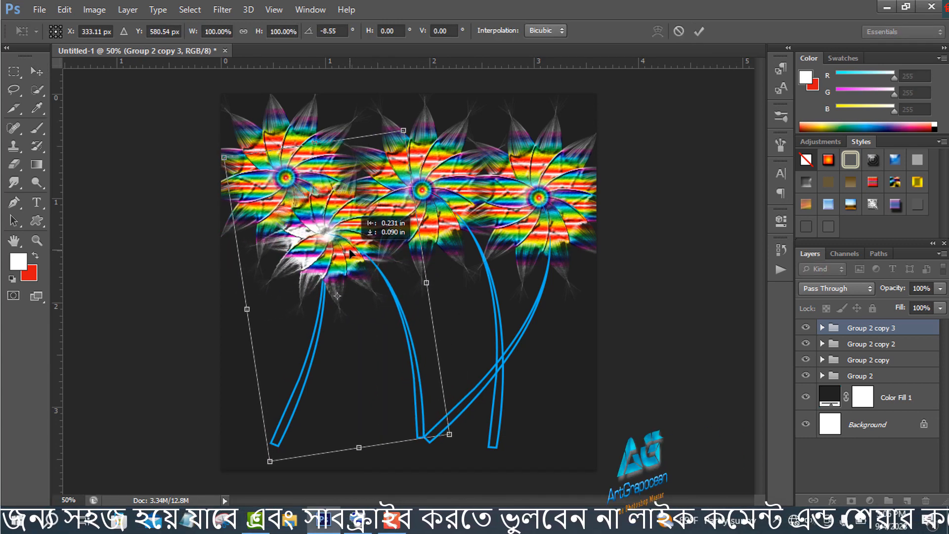
key("Return")
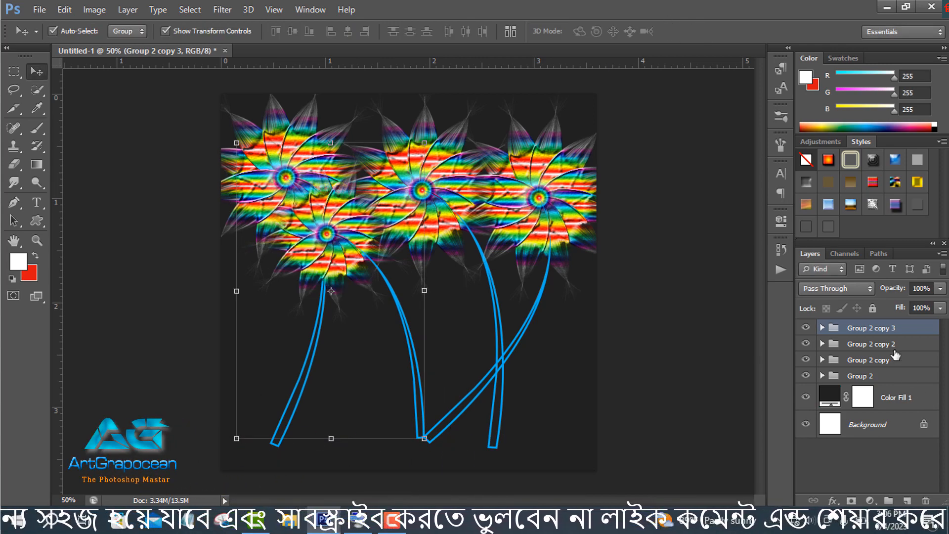
Rotate Group 2 copy 2 counterclockwise and move it so its stem base meets the stems near the canvas's lower centre
left_click(885, 344)
left_click_drag(403, 451, 467, 393)
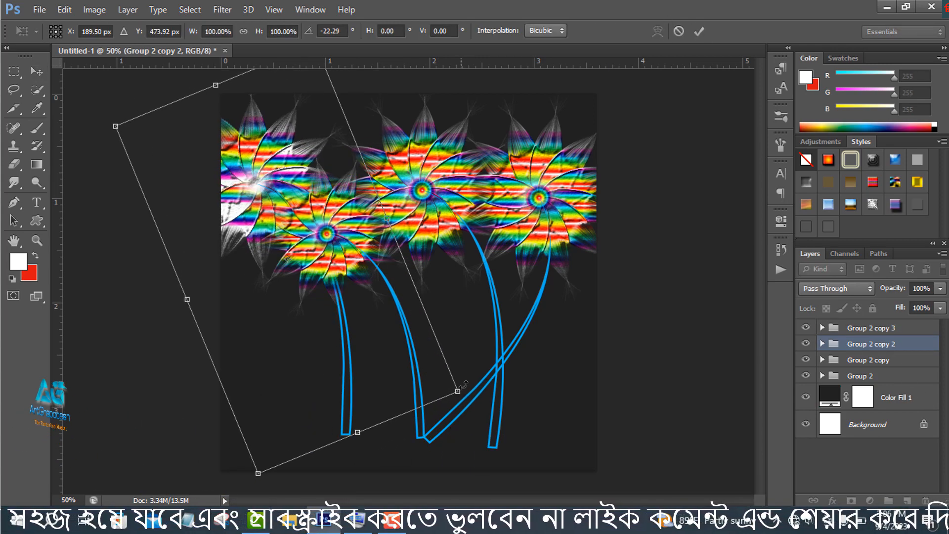
left_click_drag(254, 182, 317, 187)
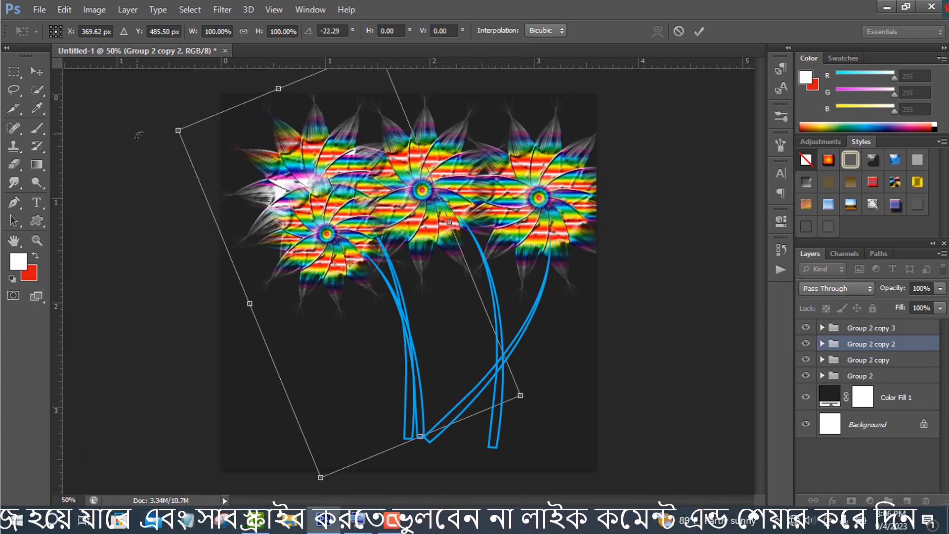
left_click_drag(139, 135, 151, 146)
mouse_move(280, 188)
left_mouse_down()
mouse_move(298, 202)
mouse_move(281, 204)
mouse_move(285, 190)
left_mouse_up()
left_click(699, 30)
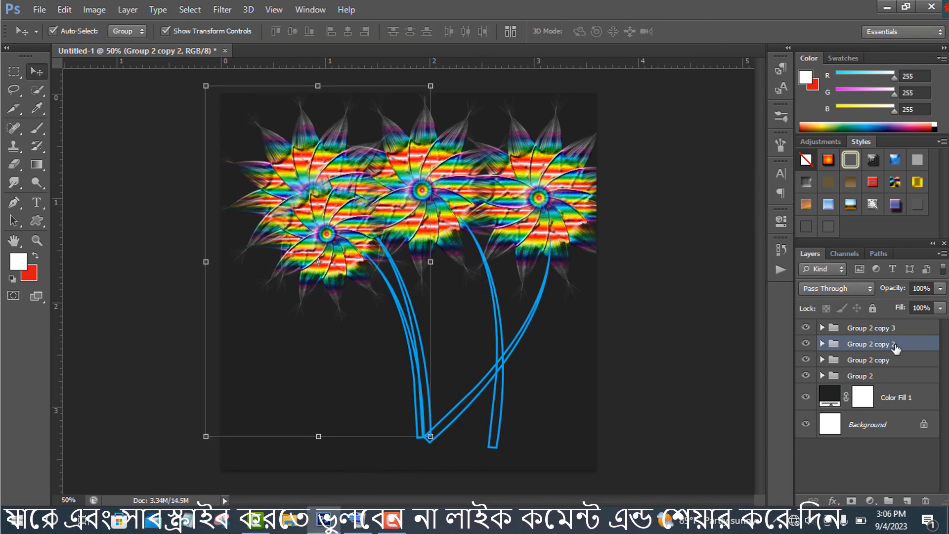
Move Group 2 copy 3 below the upper-left flower, shrink it to about 76%, rotate it -23.81° and join its stem to the central base
left_click(885, 329)
left_click_drag(318, 242, 313, 320)
left_click_drag(432, 217, 339, 225)
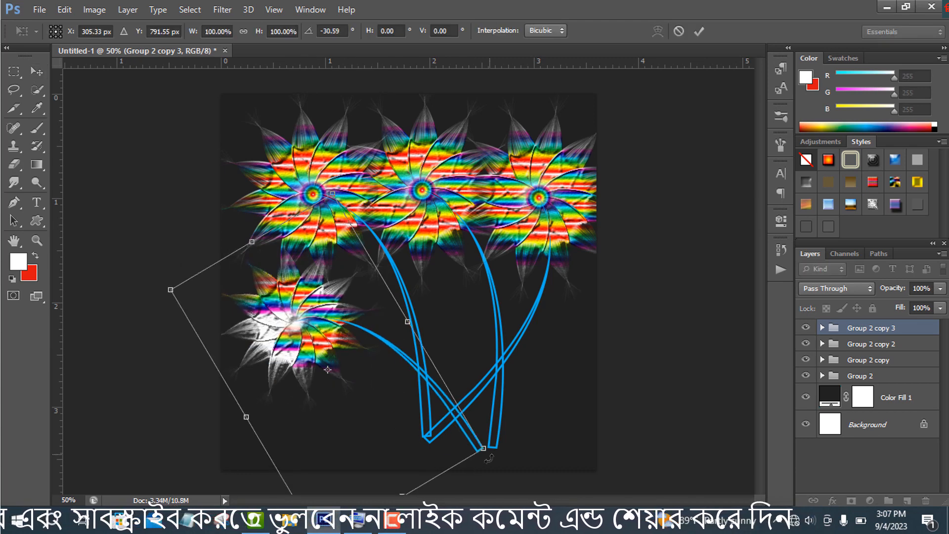
left_click_drag(483, 449, 433, 423)
left_click_drag(209, 310, 203, 325)
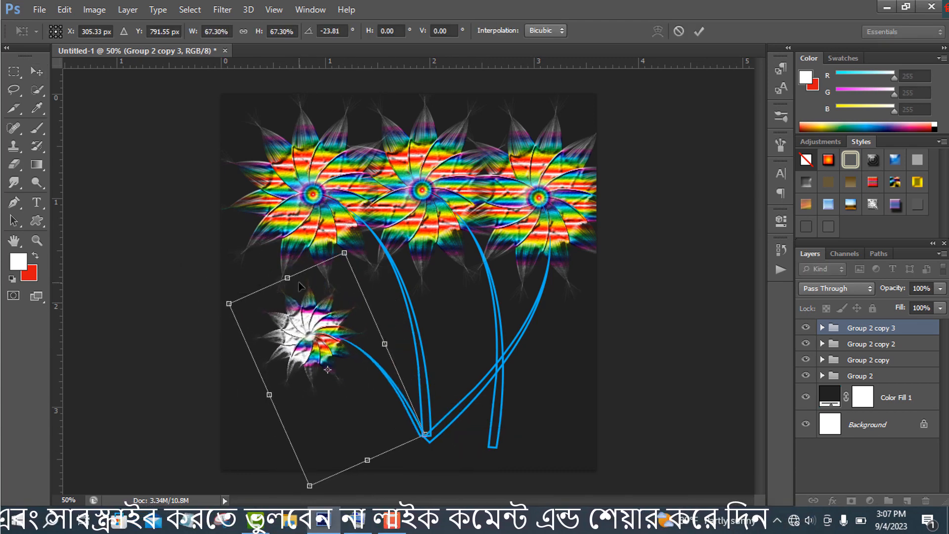
left_click_drag(345, 252, 361, 242)
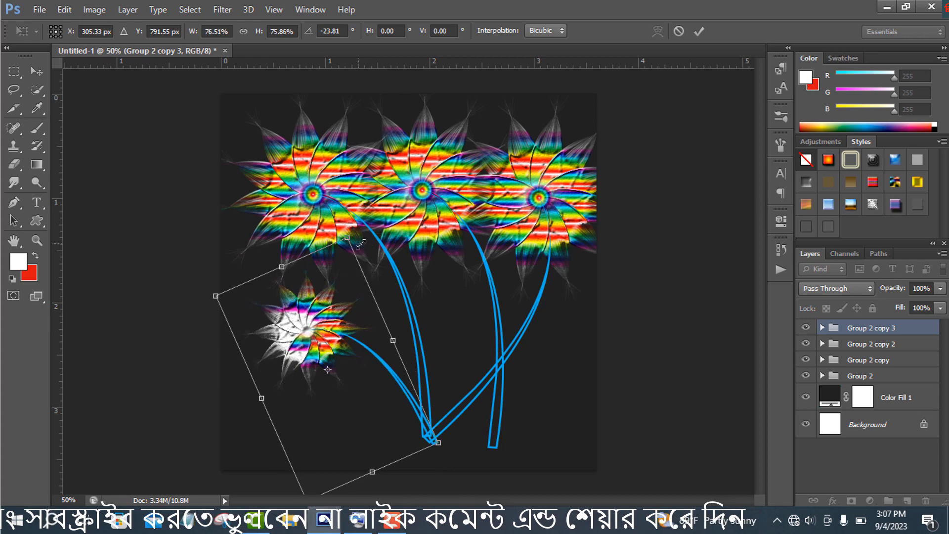
left_click_drag(281, 264, 284, 273)
left_click(697, 28)
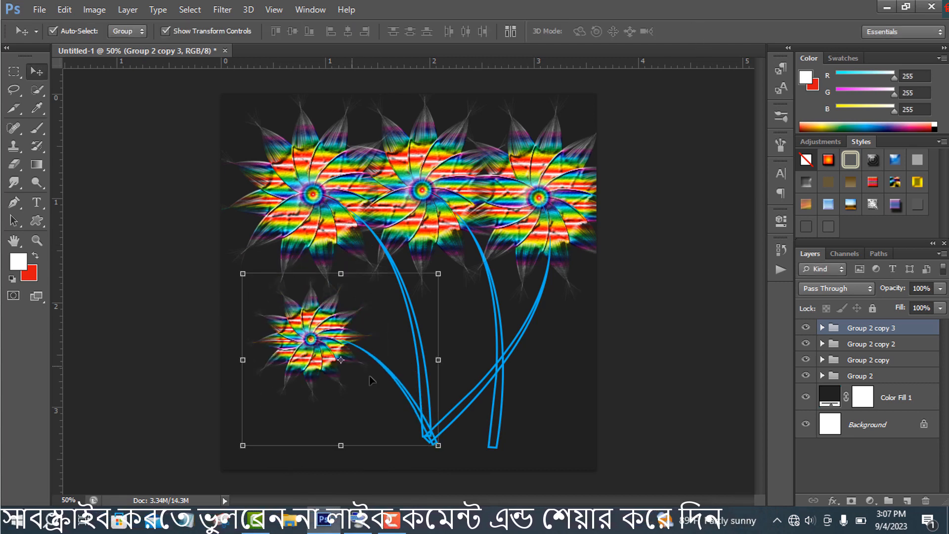
left_click_drag(327, 354, 317, 342)
Duplicate the lower-left flower, shrink and rotate the copy clockwise, and place it below the middle flower with its stem at the central base
left_click_drag(378, 371, 441, 354, "alt")
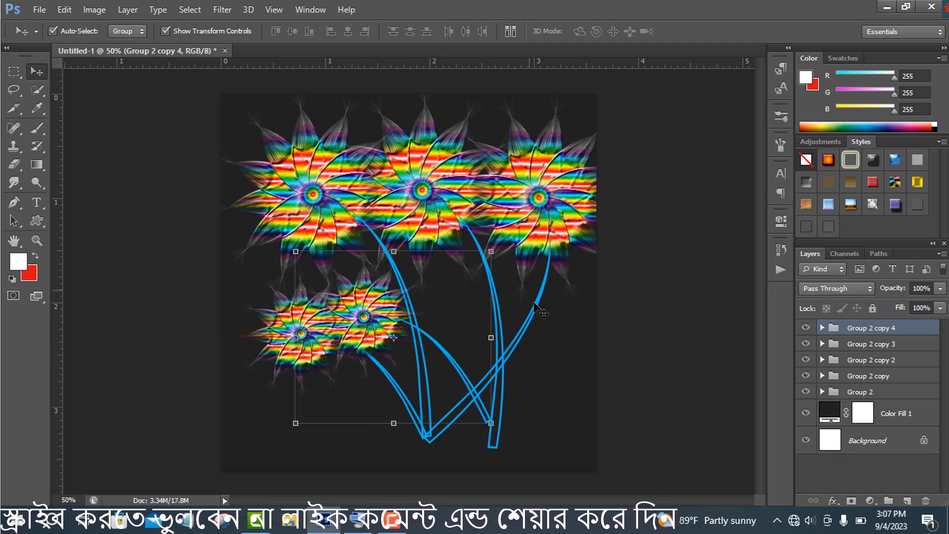
left_click_drag(499, 253, 497, 334)
left_click_drag(379, 304, 433, 305)
left_click_drag(588, 329, 535, 372)
left_click_drag(455, 377, 460, 391)
left_click(699, 31)
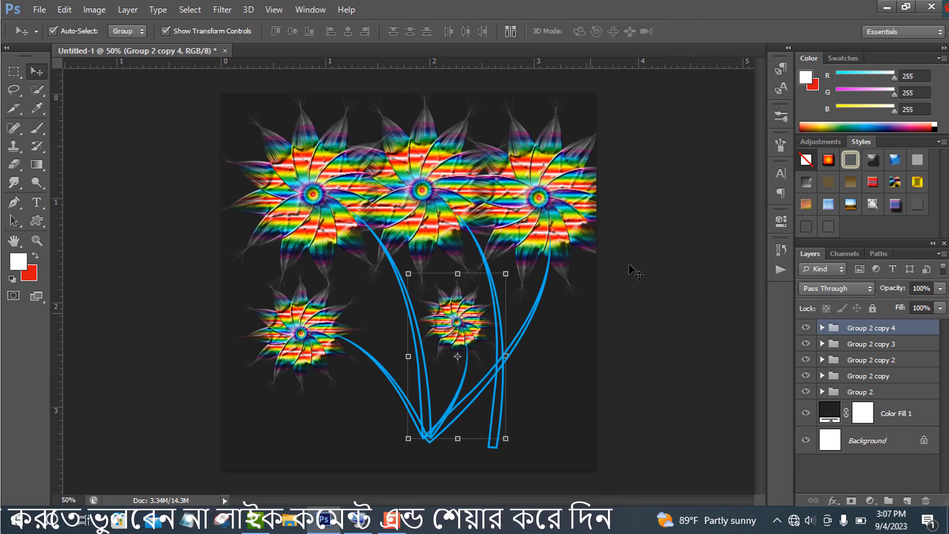
Duplicate the small middle flower, scale the copy to 71.75%, rotate it 24.84° and place it lower right with its stem at the right stem base
left_click_drag(486, 351, 557, 375, "alt")
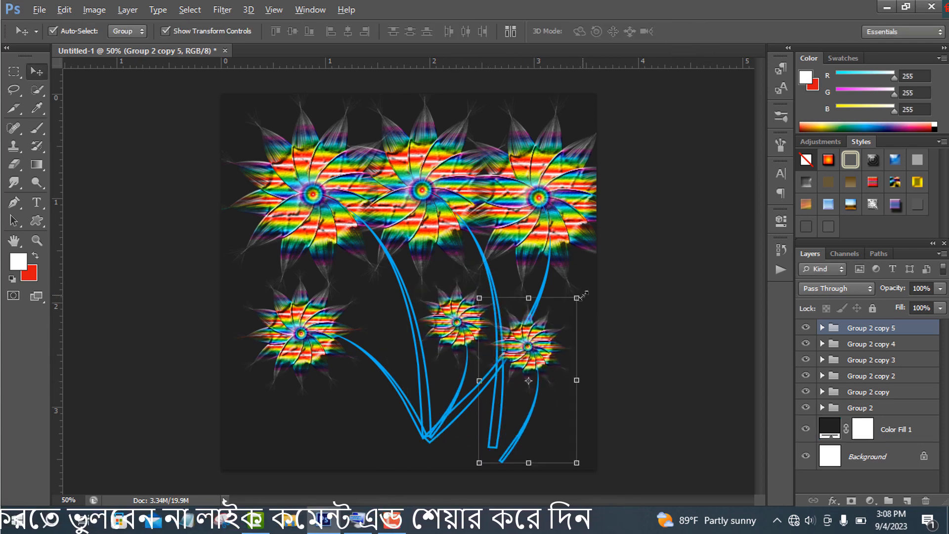
left_click_drag(584, 295, 603, 334)
key("Escape")
left_click_drag(550, 350, 589, 339)
left_click_drag(662, 297, 626, 321)
left_click_drag(569, 338, 578, 345)
left_click_drag(631, 325, 620, 332)
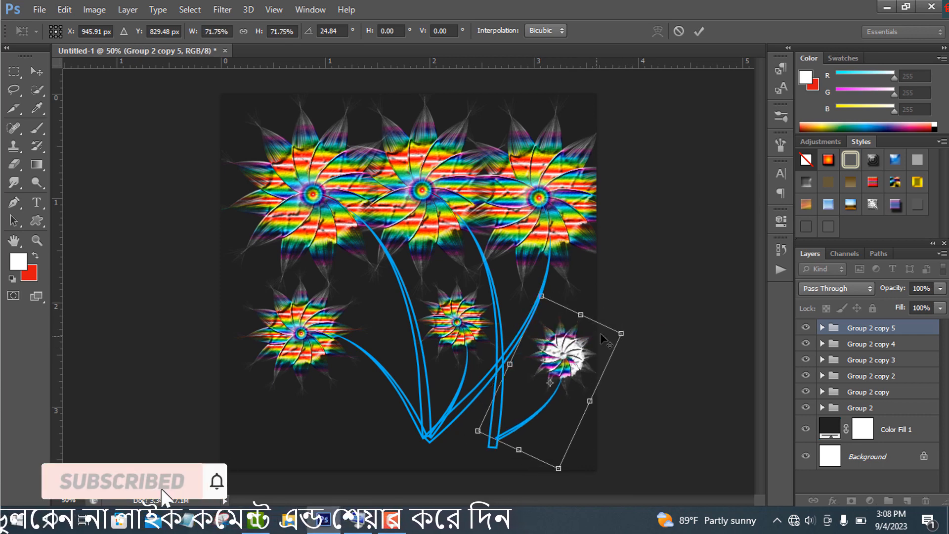
left_click_drag(579, 357, 572, 364)
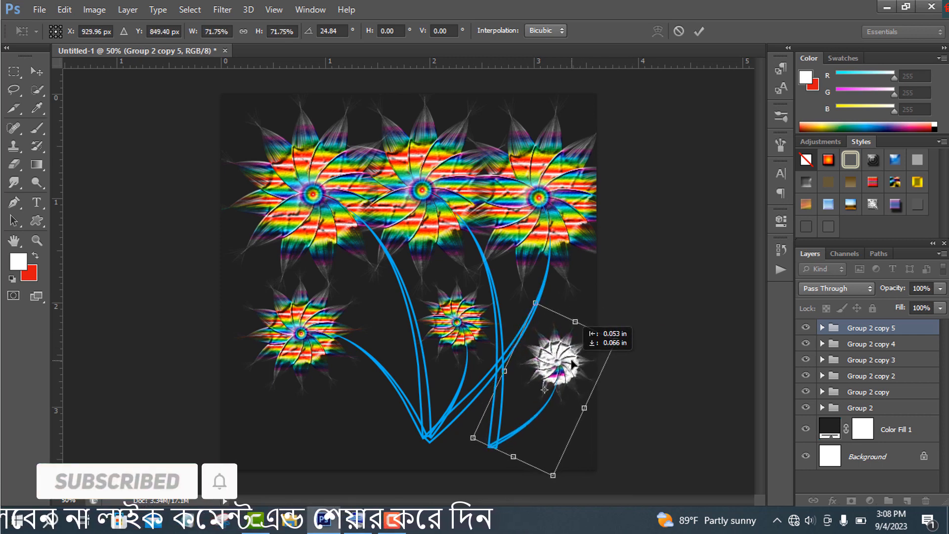
left_click(699, 31)
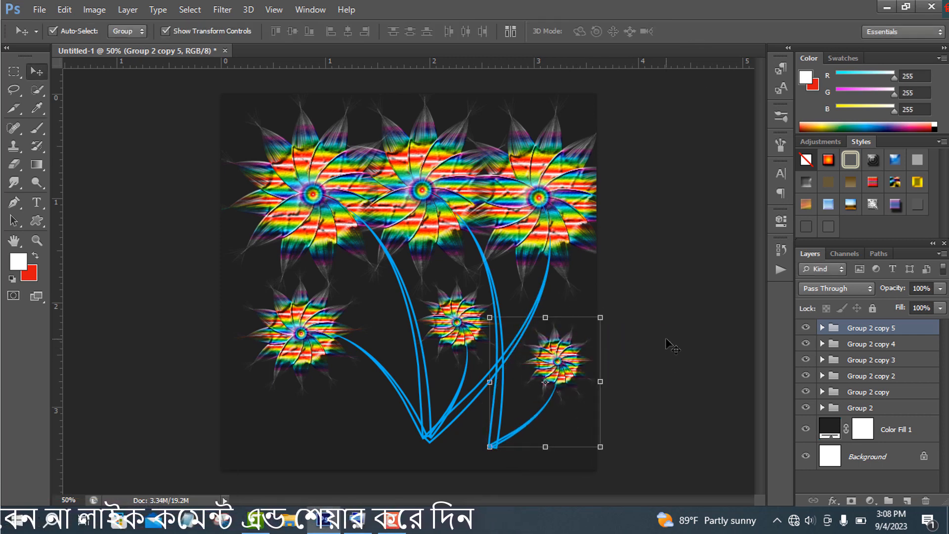
Nudge Group 2 copy 3 slightly upward and delete the accidental copy of the Color Fill 1 layer
left_click(874, 361)
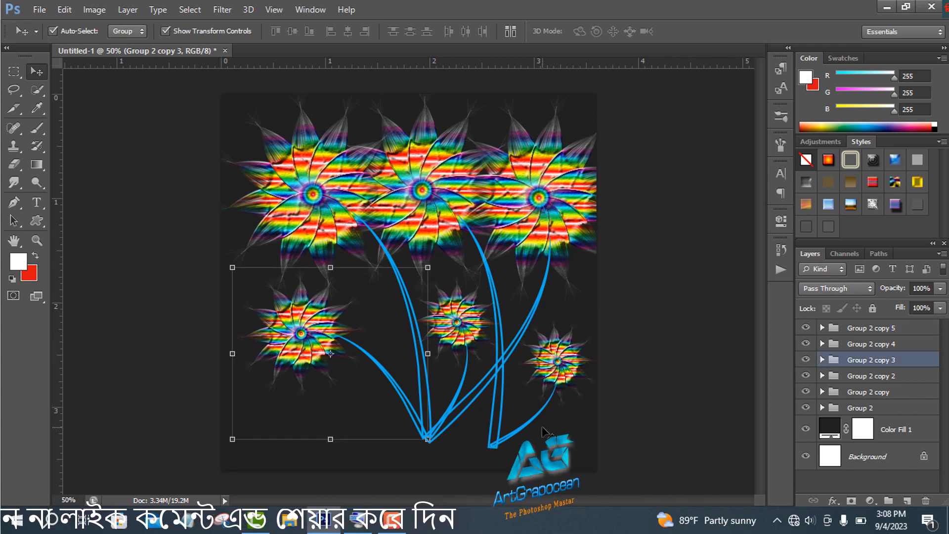
mouse_move(366, 387)
left_mouse_down()
mouse_move(378, 376)
mouse_move(378, 402)
mouse_move(374, 389)
left_mouse_up()
key("ctrl+z")
key("ctrl+t")
key("Return")
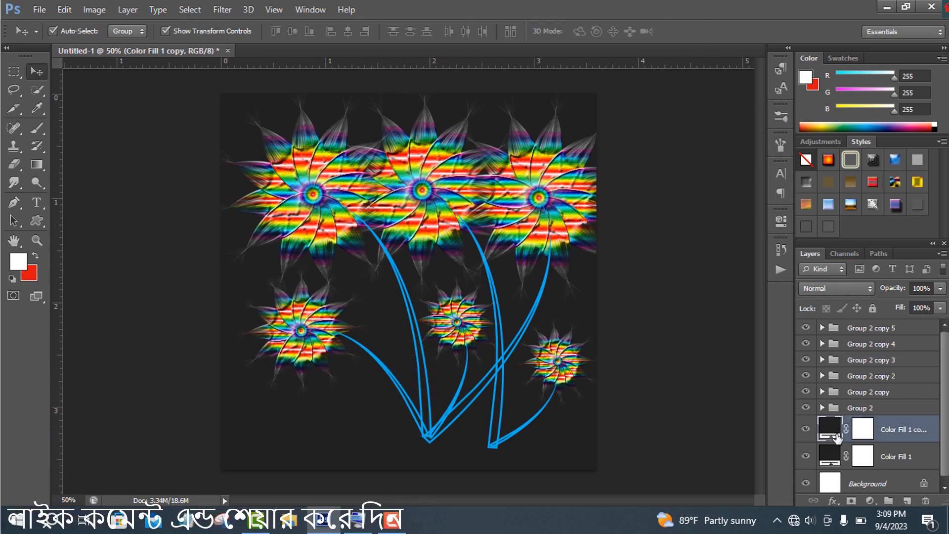
left_click_drag(921, 431, 926, 501)
left_click(912, 330)
left_click(883, 343)
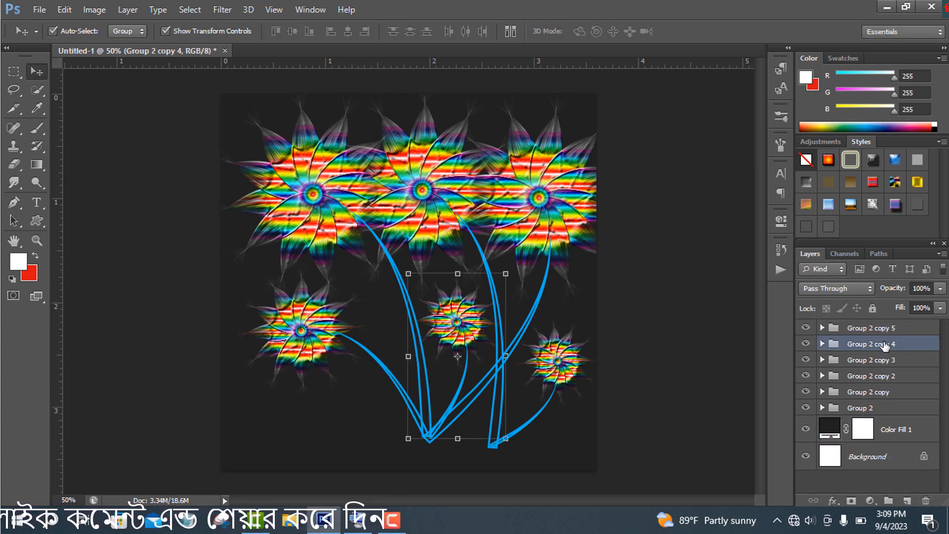
left_click(891, 362)
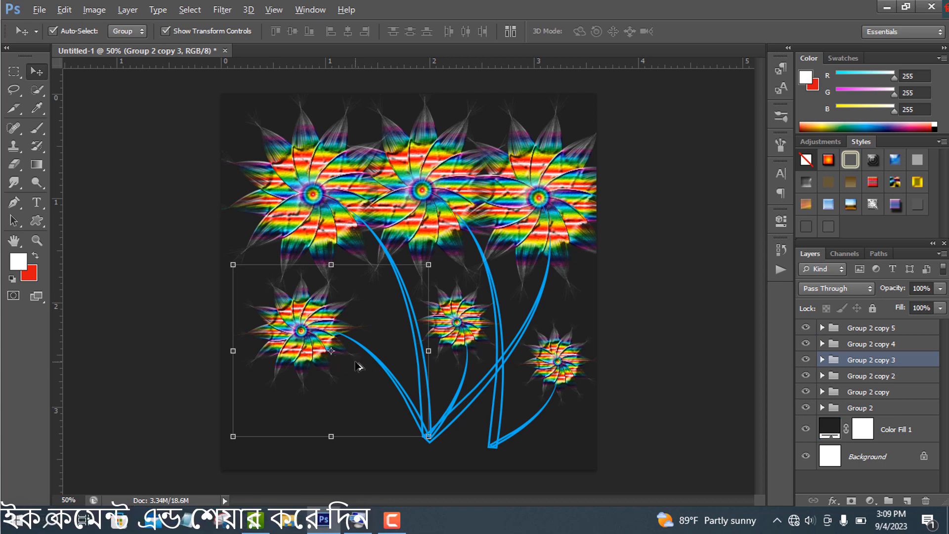
left_click_drag(352, 373, 354, 377, "alt")
left_click_drag(915, 429, 925, 499)
left_click(887, 345)
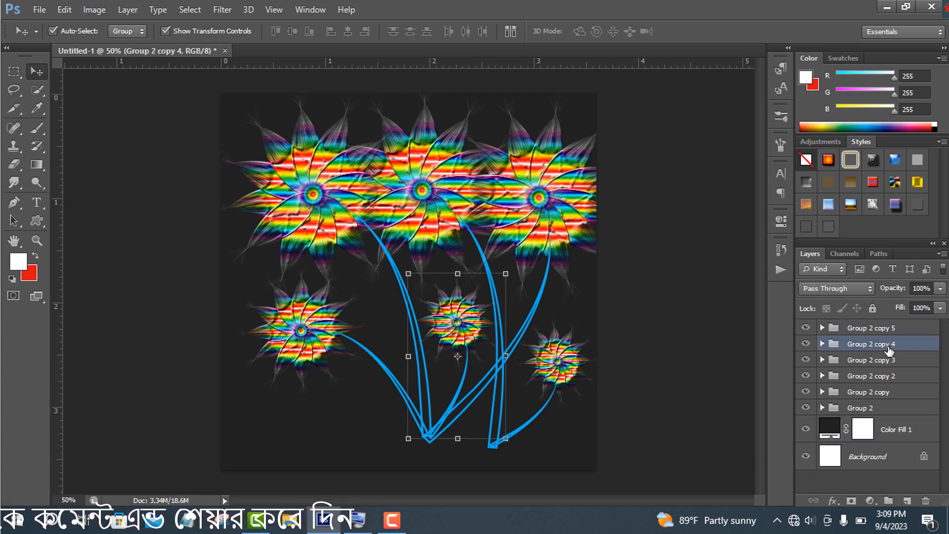
left_click(408, 400)
key("ctrl+t")
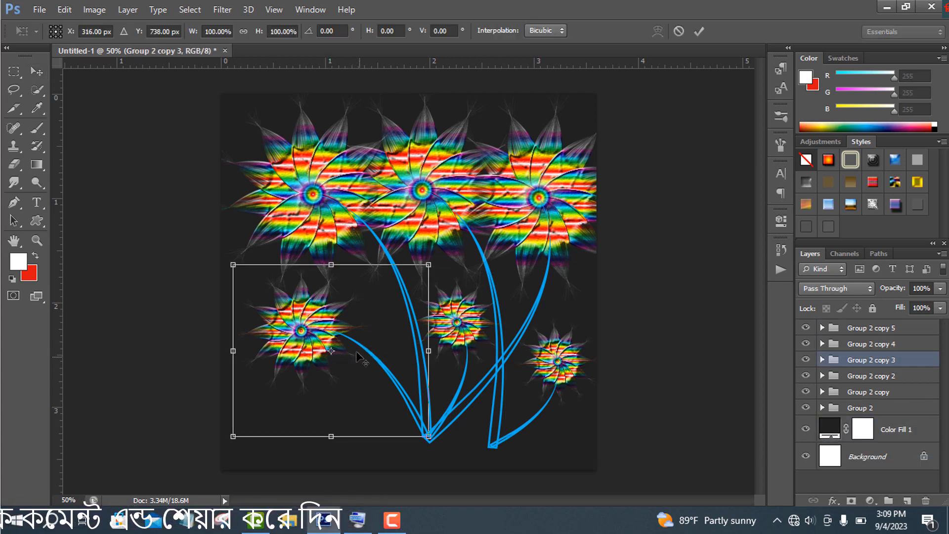
left_click(698, 32)
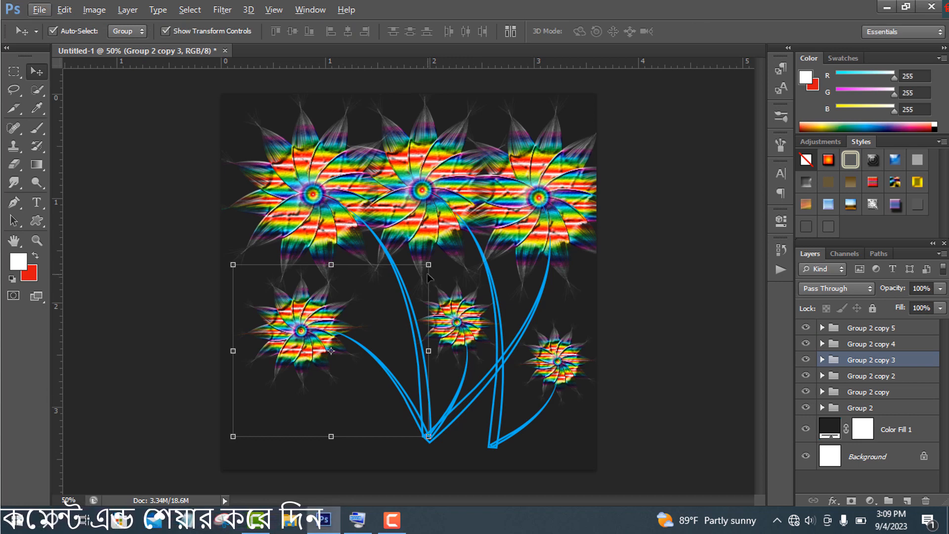
left_click(877, 346)
left_click(873, 328)
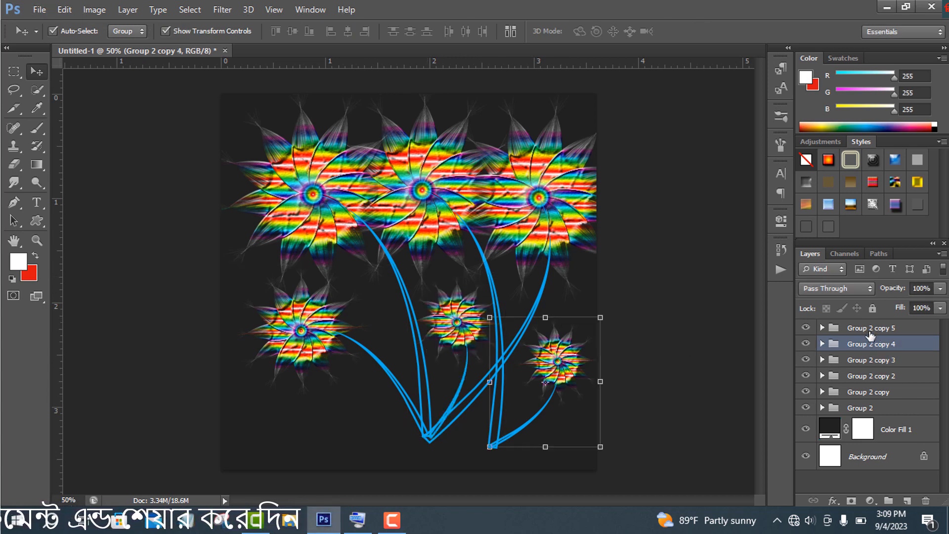
left_click(889, 377)
Shrink Group 2 copy, rotate it slightly clockwise and lower it so its stem meets the central base
left_click(885, 392)
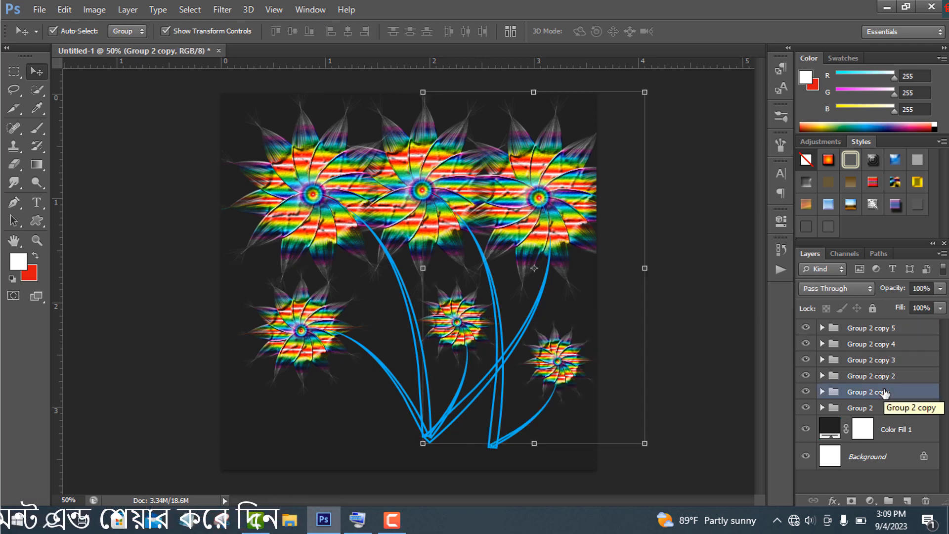
left_click_drag(645, 443, 625, 410)
key("Return")
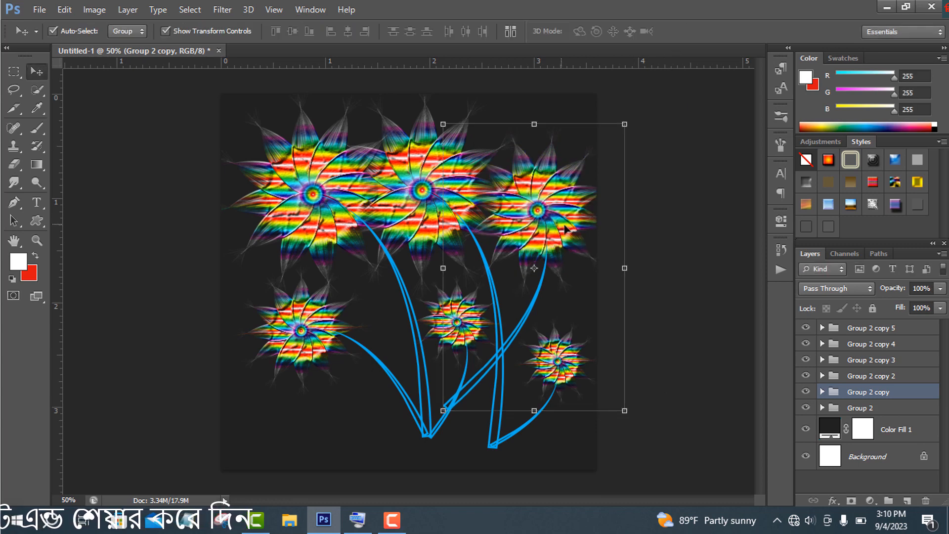
left_click_drag(563, 224, 544, 255)
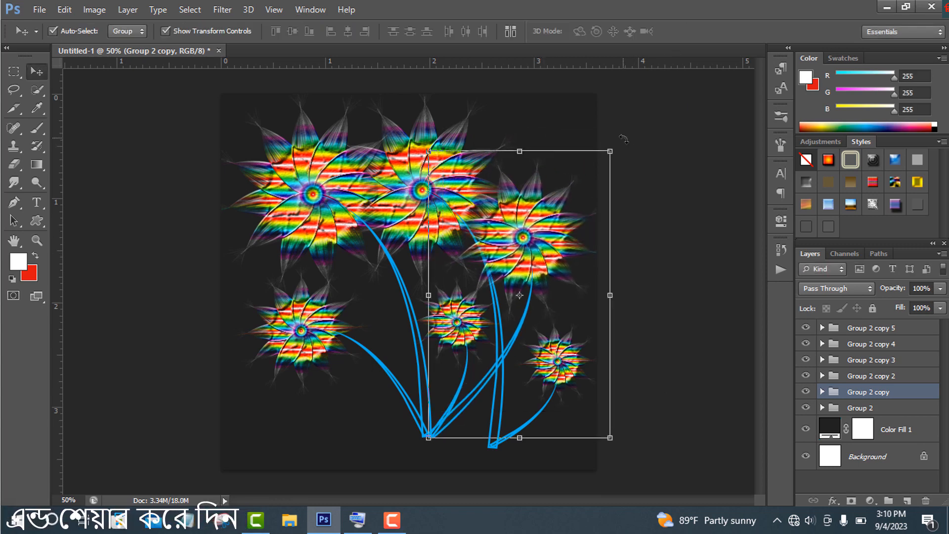
left_click_drag(621, 142, 633, 150)
left_click_drag(559, 256, 573, 261)
left_click(699, 31)
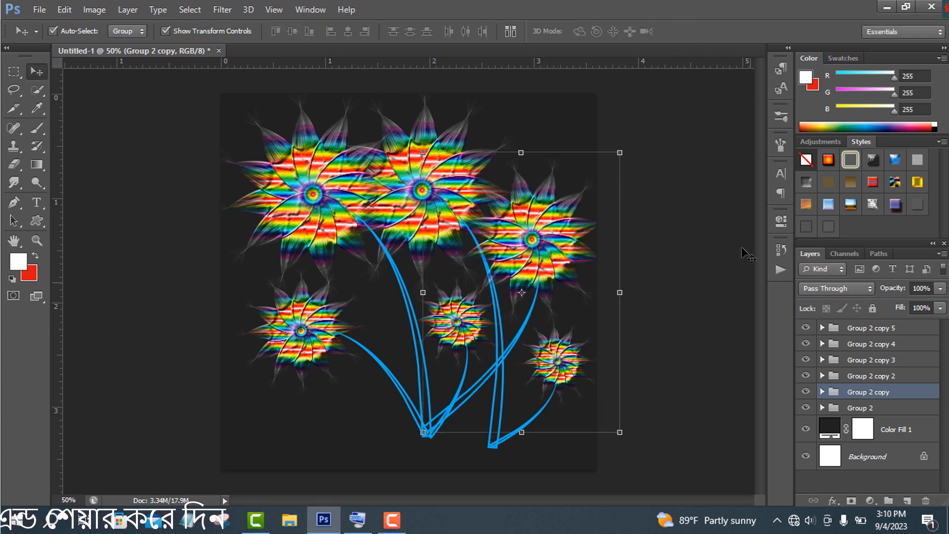
Shrink Group 2 copy 2, rotate it about -5.68° and lower it so its stem meets the central base
left_click(843, 377)
left_click_drag(199, 82, 230, 131)
left_click(699, 31)
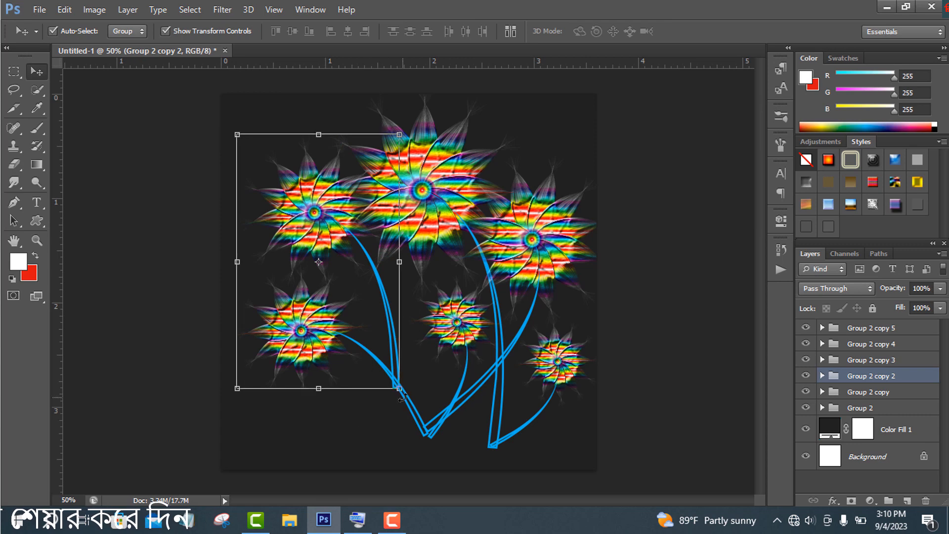
left_click_drag(405, 388, 417, 378)
left_click_drag(387, 127, 404, 101)
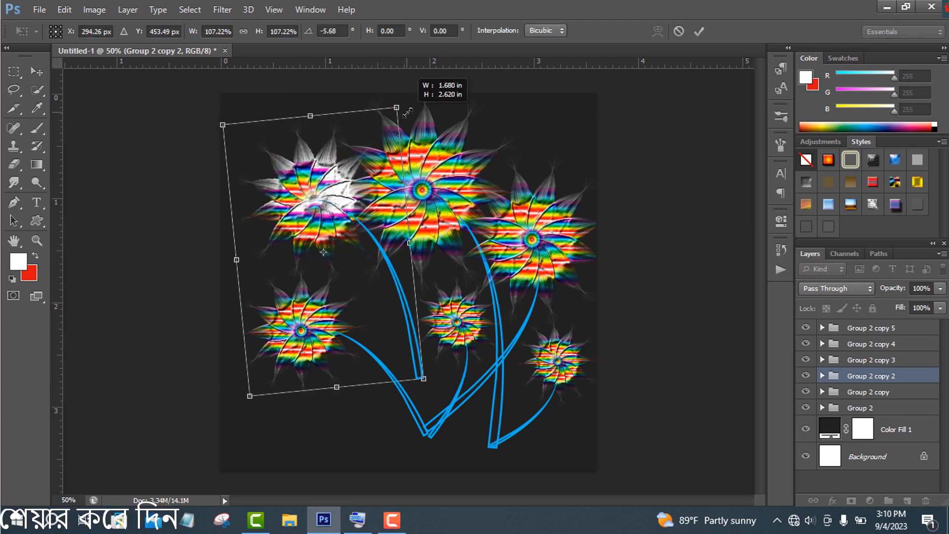
left_click(701, 33)
left_click_drag(334, 214, 344, 257)
Hide the transform controls, select all six flower groups from Group 2 to Group 2 copy 5 and shift them together slightly down and left
left_click(166, 31)
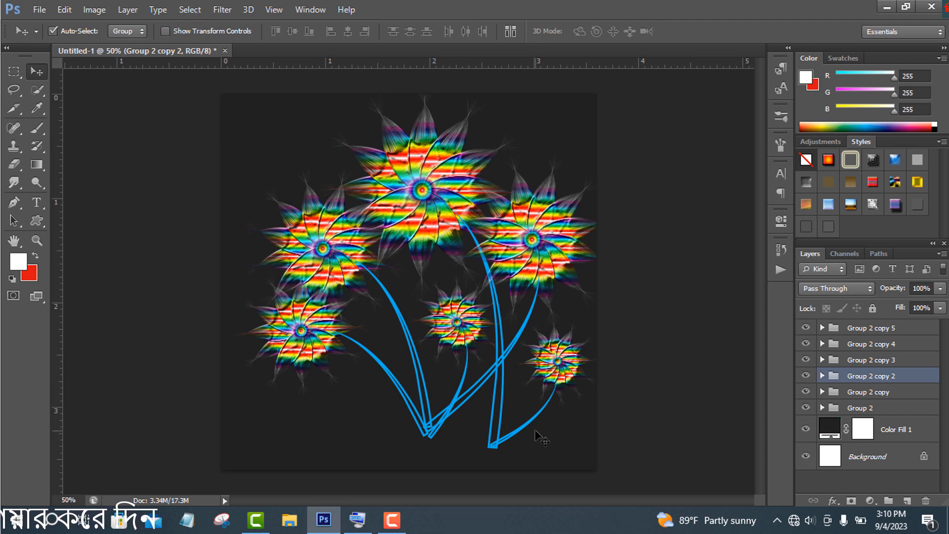
left_click(873, 406)
left_click(873, 329, "ctrl")
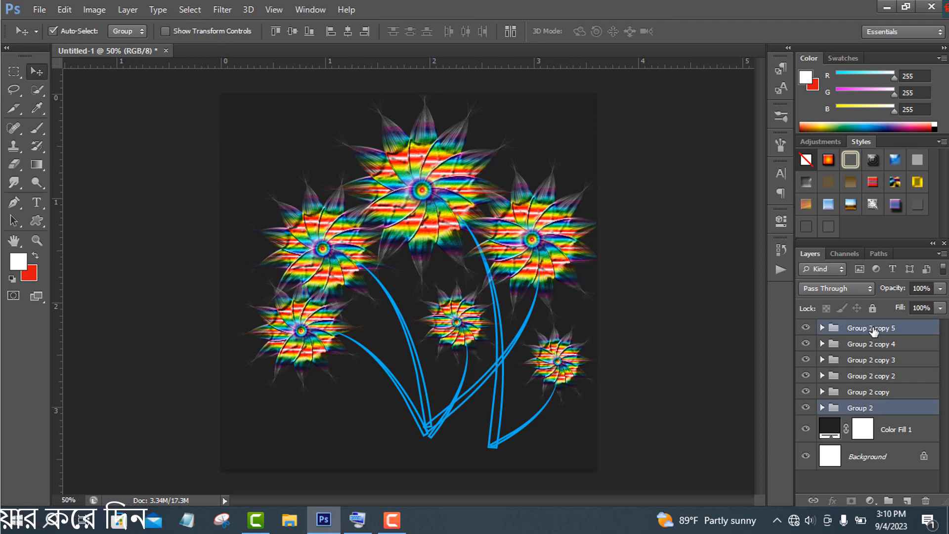
left_click(883, 330)
left_click(870, 407, "shift")
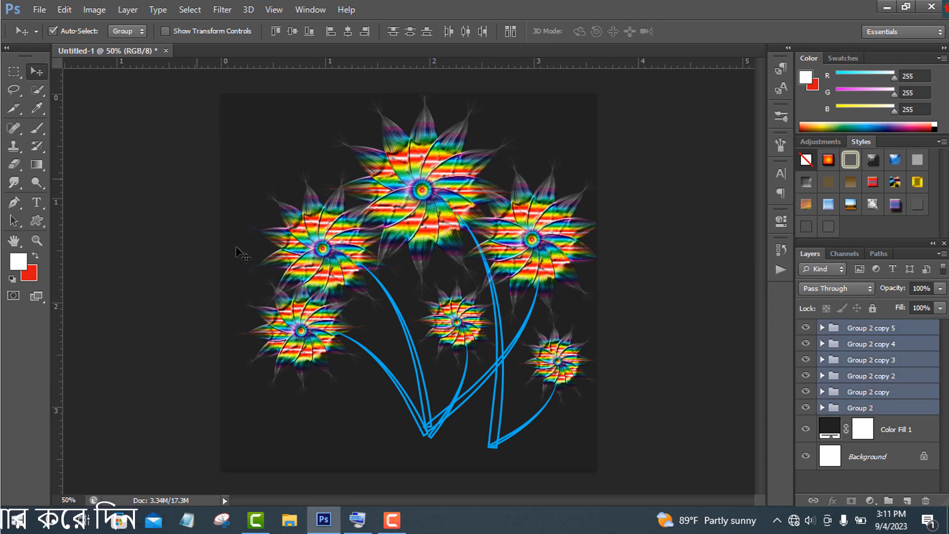
left_click(166, 31)
key("ctrl+t")
mouse_move(520, 399)
left_mouse_down()
mouse_move(504, 365)
mouse_move(491, 406)
mouse_move(508, 402)
mouse_move(510, 413)
left_mouse_up()
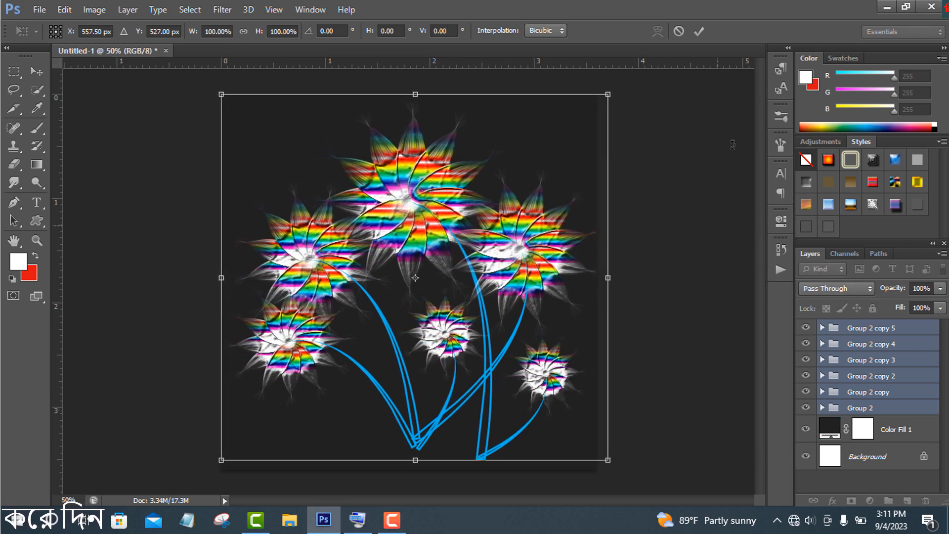
left_click(700, 31)
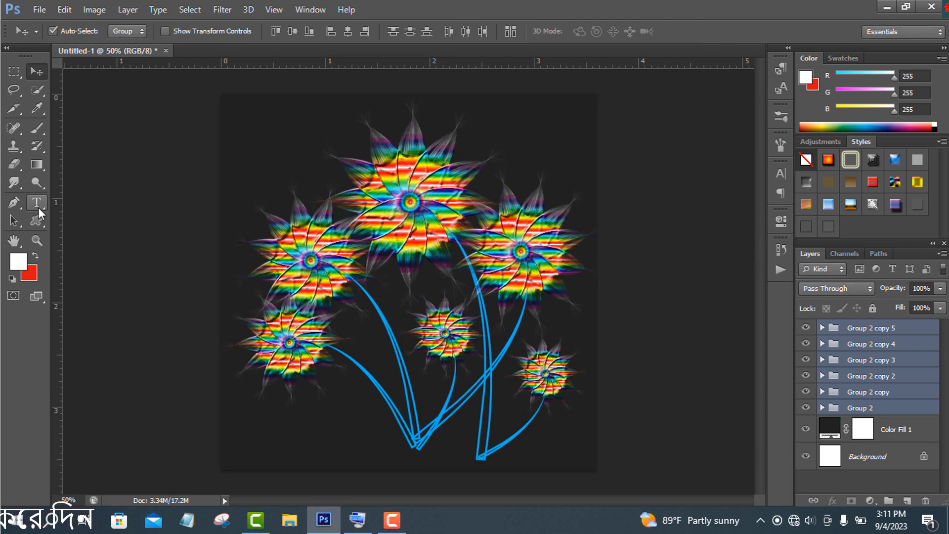
Draw a white 244 × 88 px rounded rectangle with a 50 px radius over the stem bases
right_click(37, 220)
left_click(79, 233)
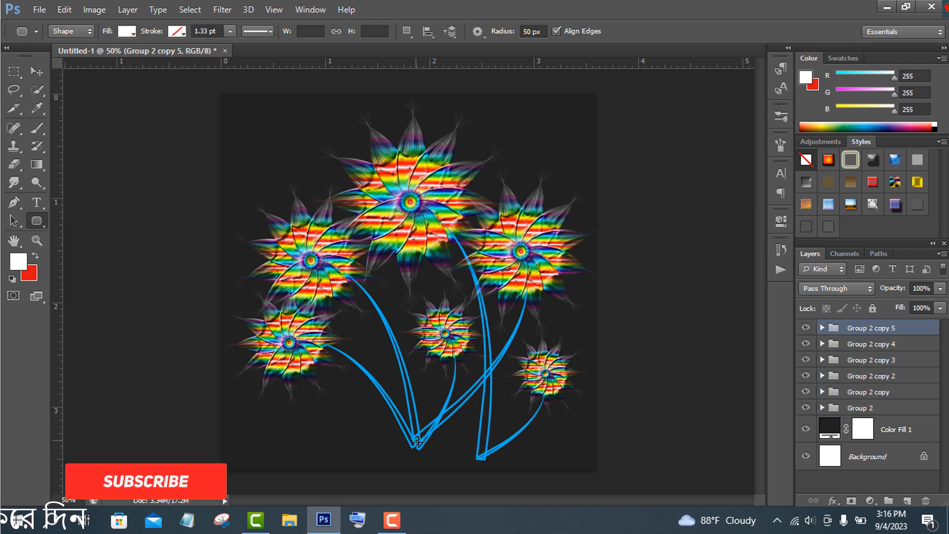
left_click_drag(406, 437, 491, 465)
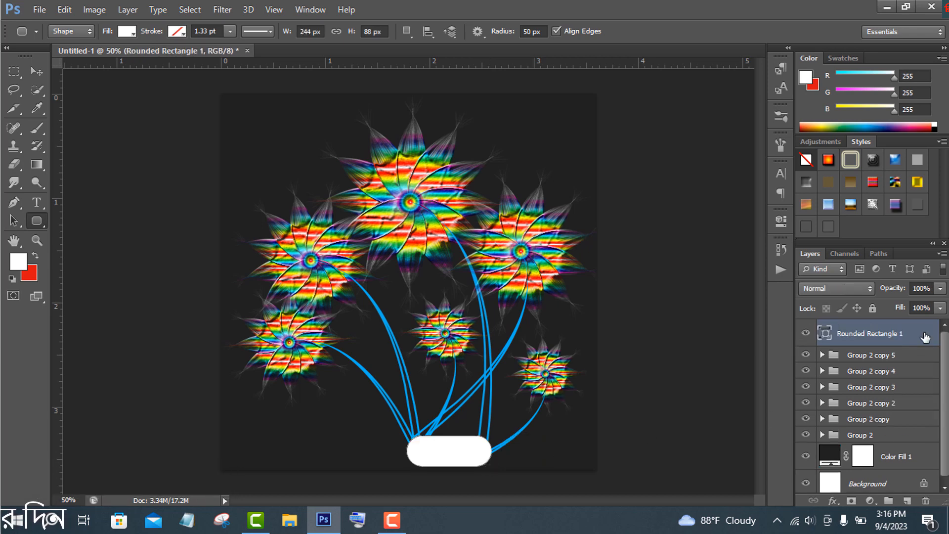
Give the rounded rectangle a linear gradient overlay at 90° using the blue-violet to pink preset
left_click(613, 319)
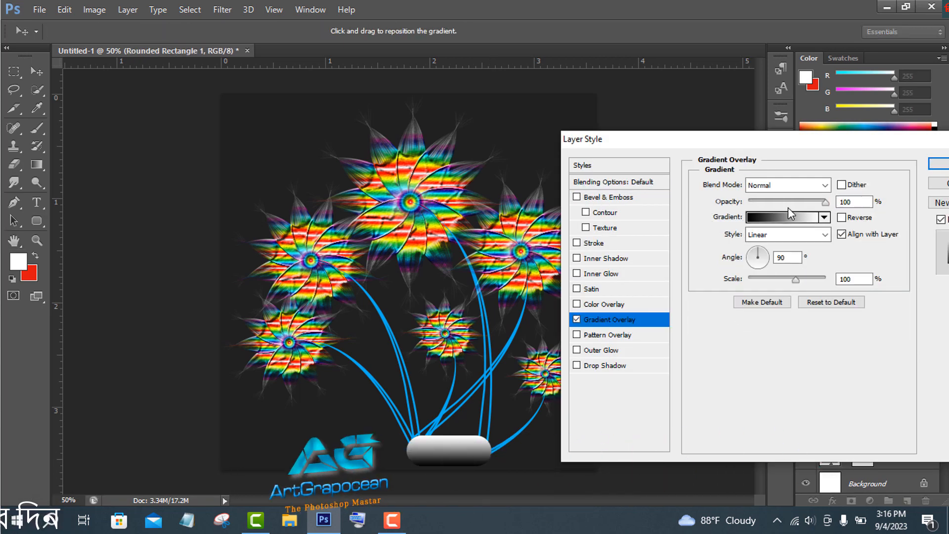
left_click(778, 220)
left_click(749, 210)
left_click(660, 209)
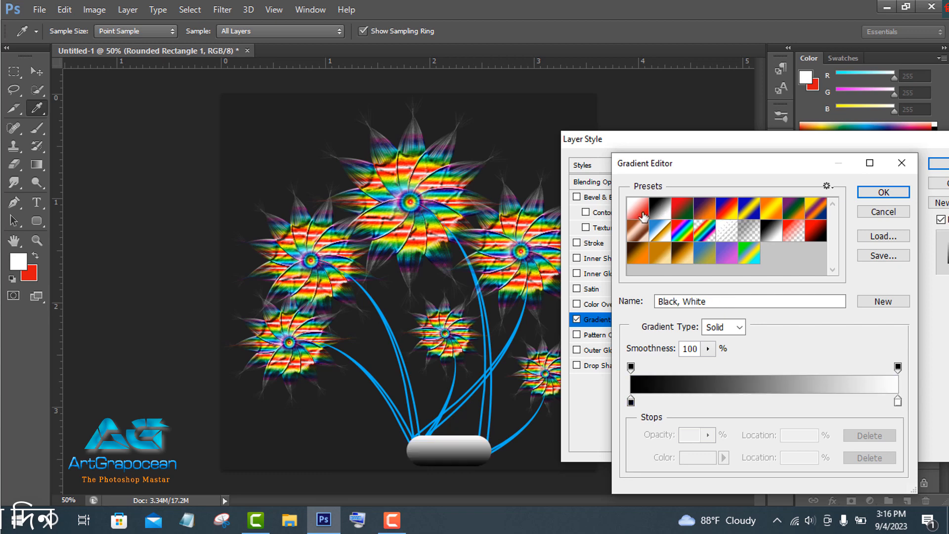
left_click(643, 216)
left_click(749, 253)
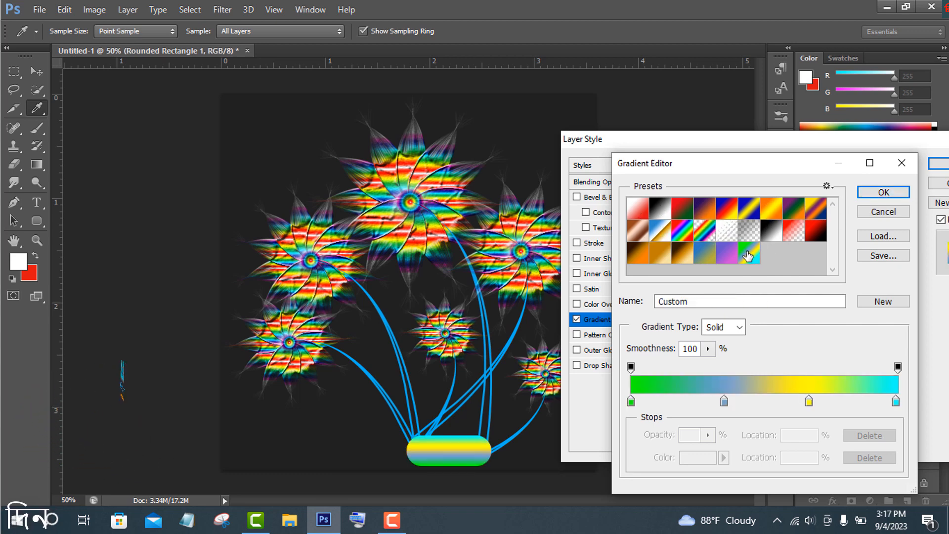
left_click(728, 253)
left_click(870, 196)
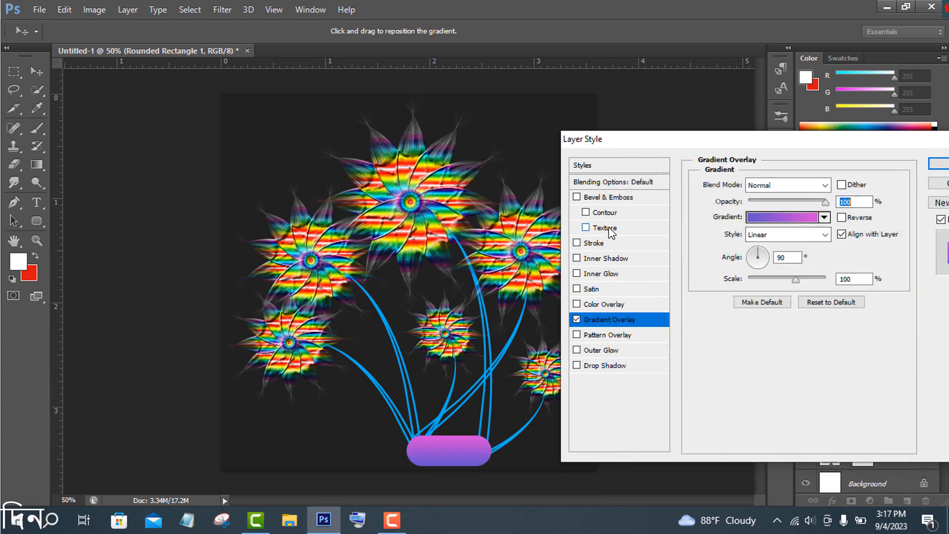
Add a bevel and emboss with texture to the rounded rectangle and give its contour the double-peaked ring shape
left_click(609, 228)
left_click(609, 212)
left_click(753, 188)
left_click(719, 241)
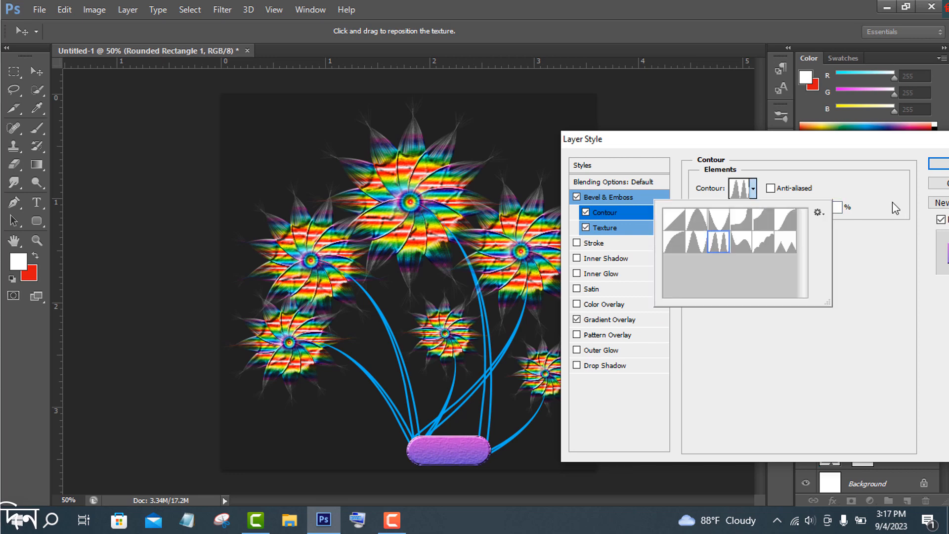
left_click(883, 280)
Add an inner shadow to the rounded rectangle with 0% choke, 16 px size, the double-peaked ring contour and about 61% noise
left_click(608, 258)
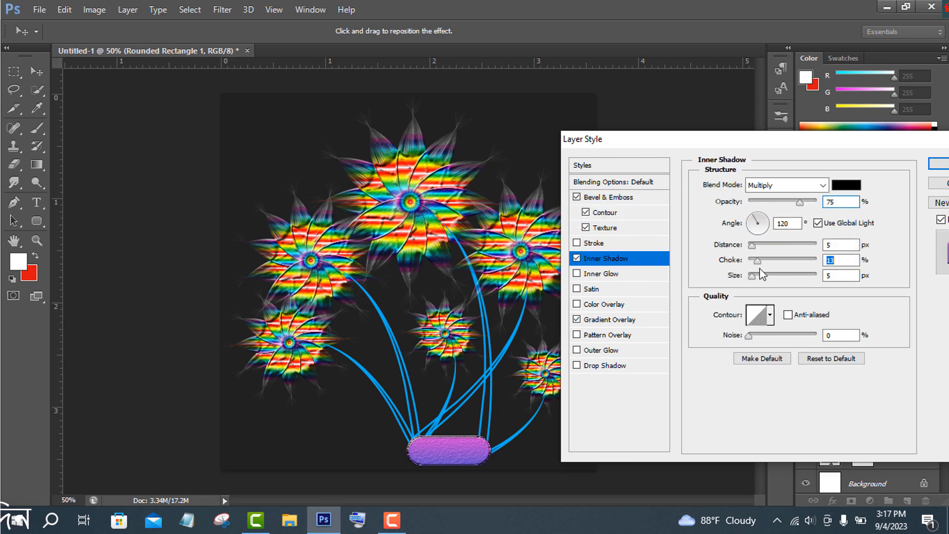
mouse_move(752, 275)
left_mouse_down()
mouse_move(764, 282)
mouse_move(758, 286)
left_mouse_up()
left_click(770, 315)
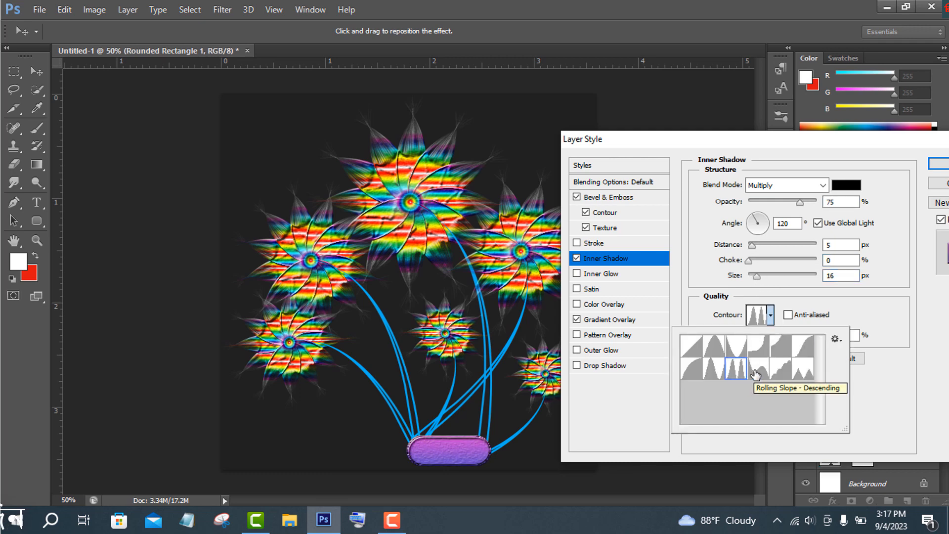
left_click(735, 369)
left_click(798, 324)
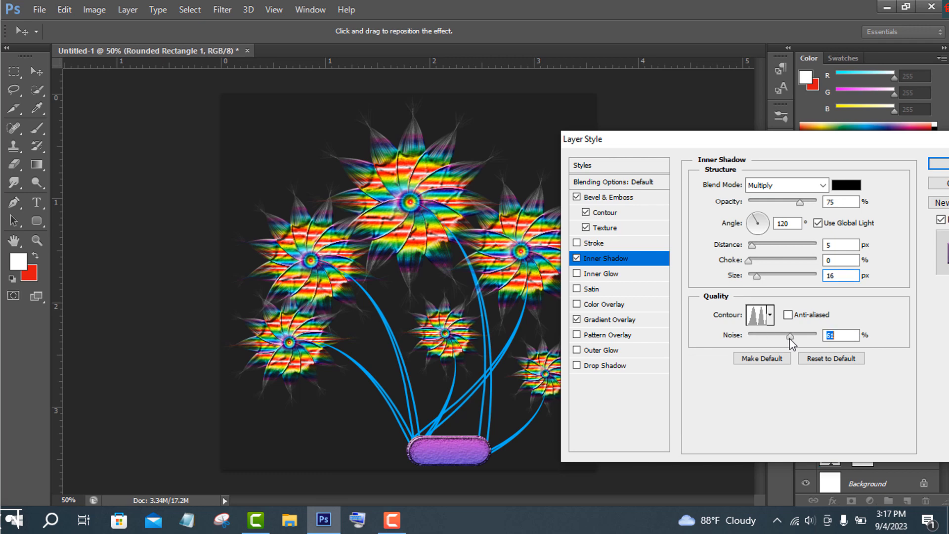
Add an inner glow to the rounded rectangle with the half-round contour, 18% choke and 35 px size
left_click(601, 274)
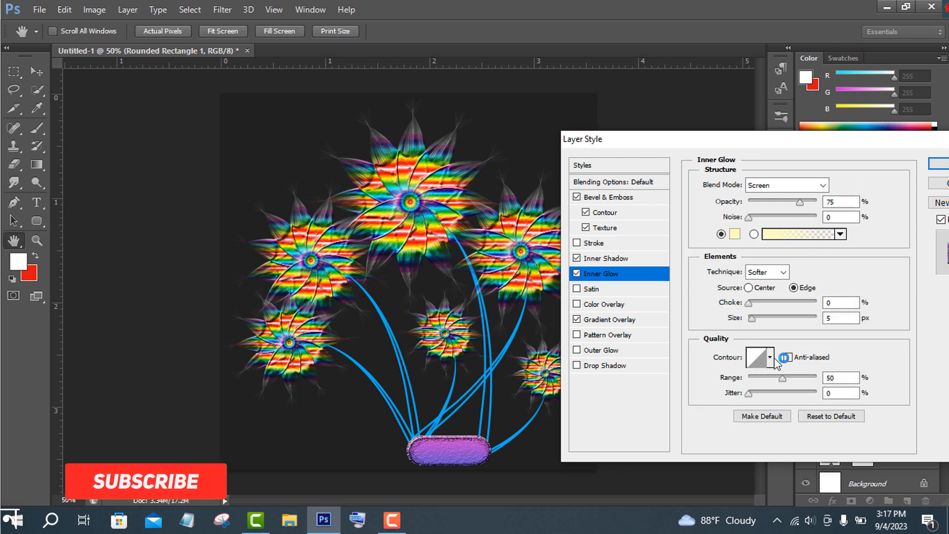
left_click(770, 357)
left_click(717, 390)
left_click(712, 415)
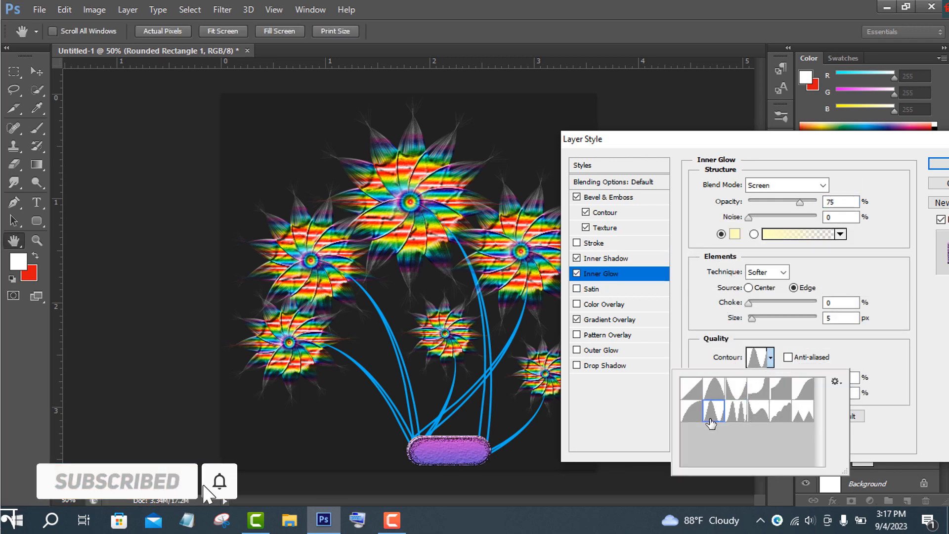
left_click(760, 303)
mouse_move(757, 320)
left_mouse_down()
mouse_move(775, 321)
mouse_move(762, 319)
left_mouse_up()
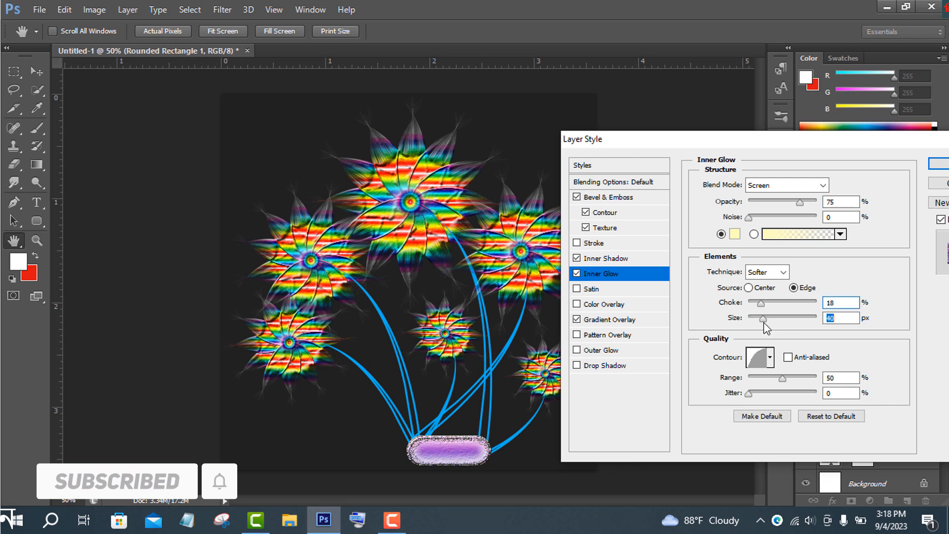
left_click(577, 274)
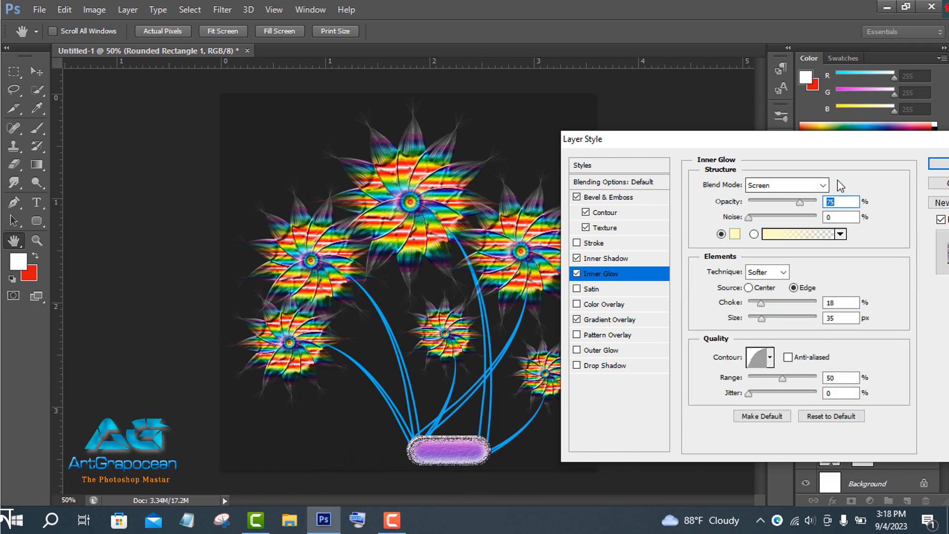
left_click_drag(885, 135, 830, 134)
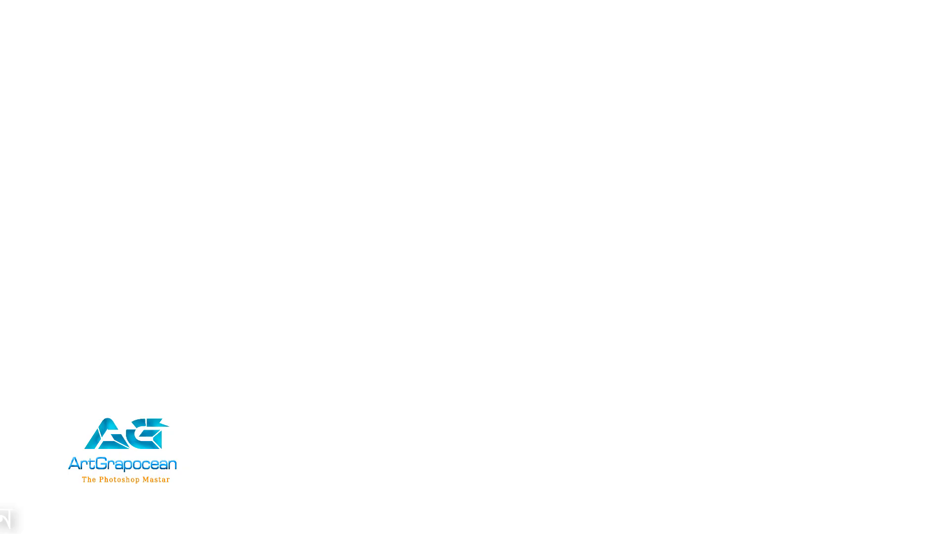